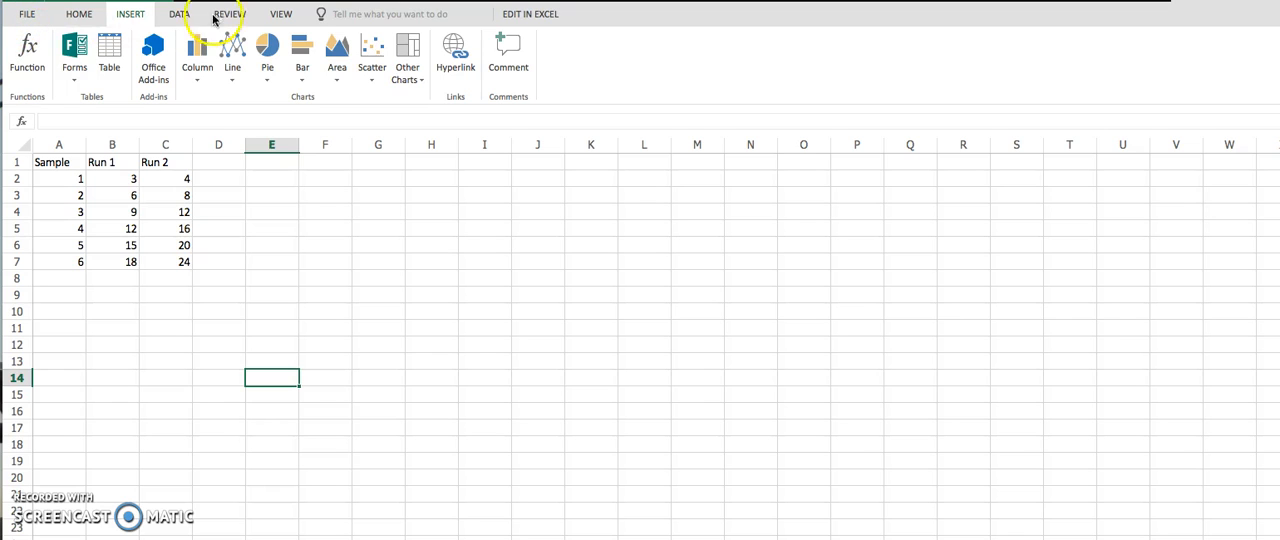
# Insert the AVERAGE function in cell B8 for the Run 1 values in B2:B7.
pyautogui.click(80, 14)
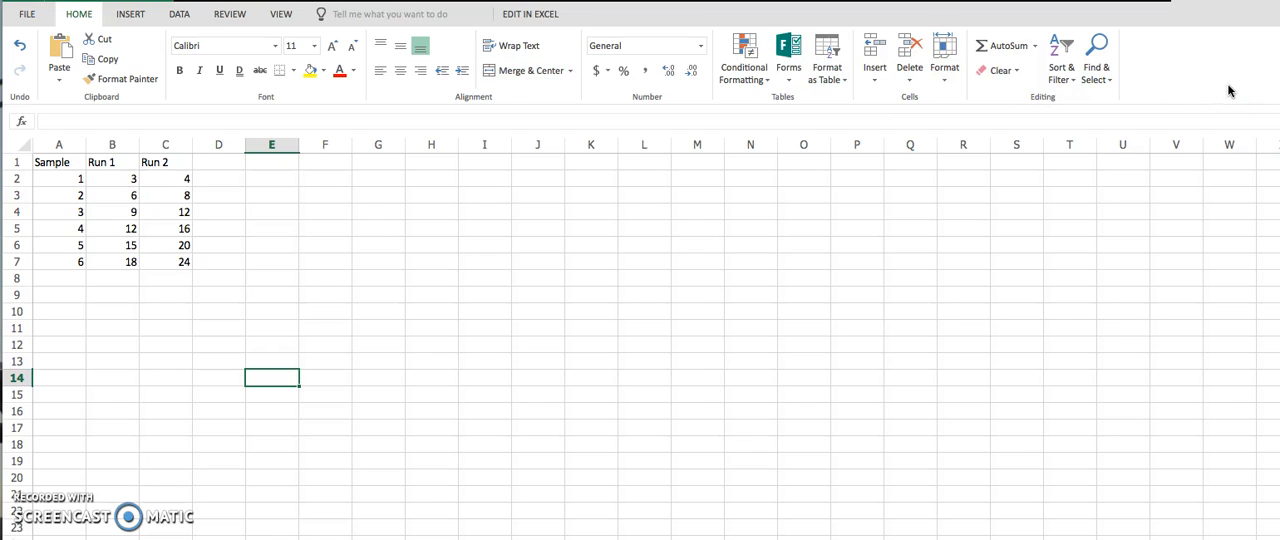
pyautogui.click(132, 17)
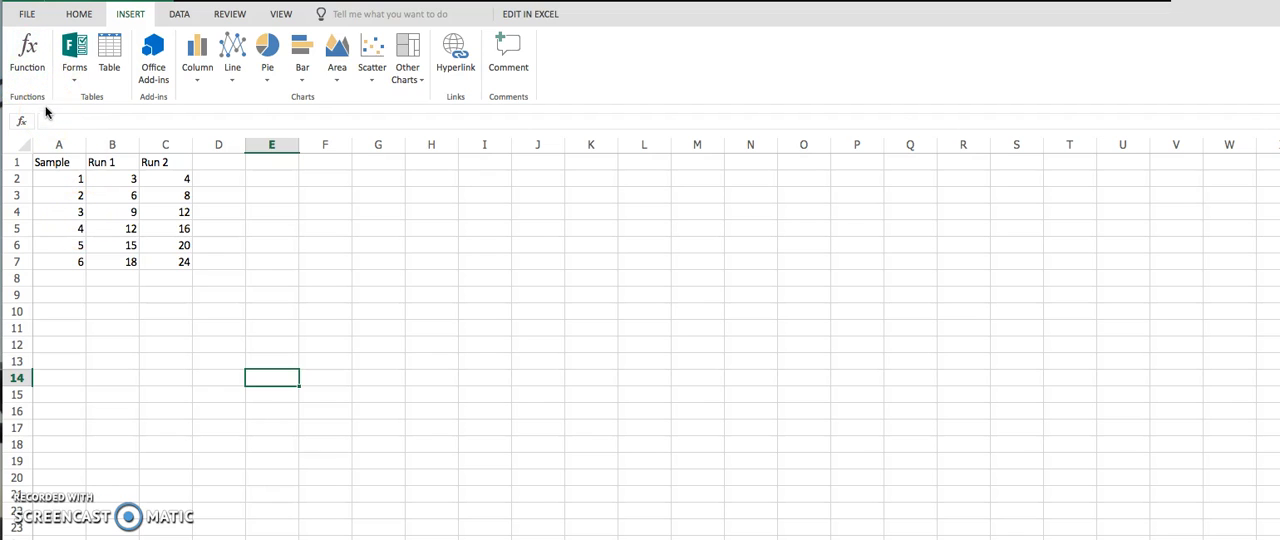
pyautogui.click(128, 276)
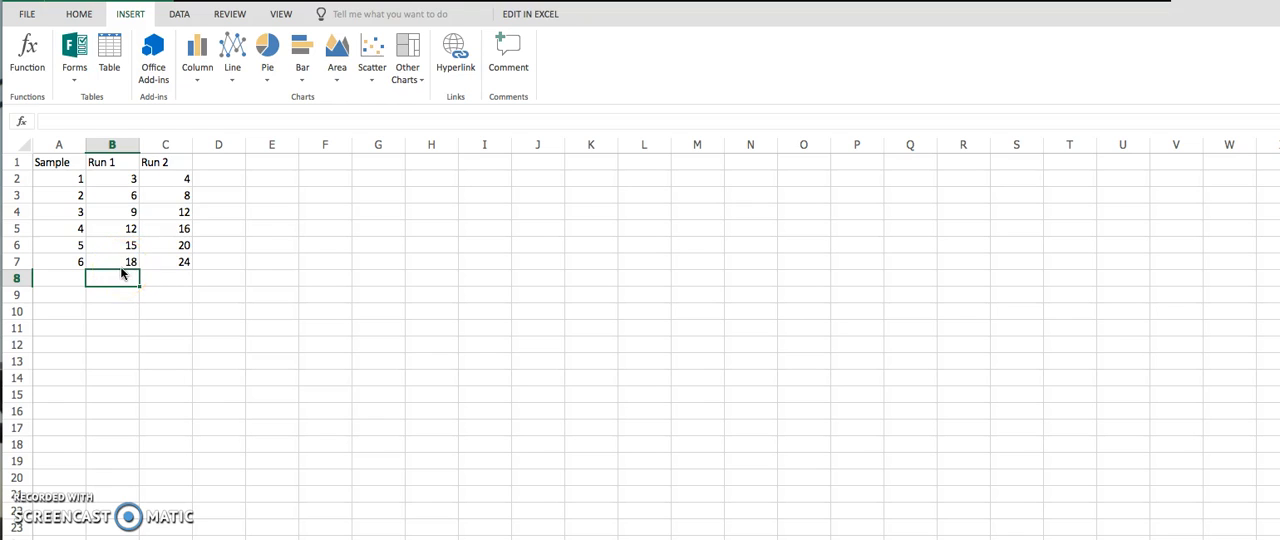
pyautogui.click(30, 52)
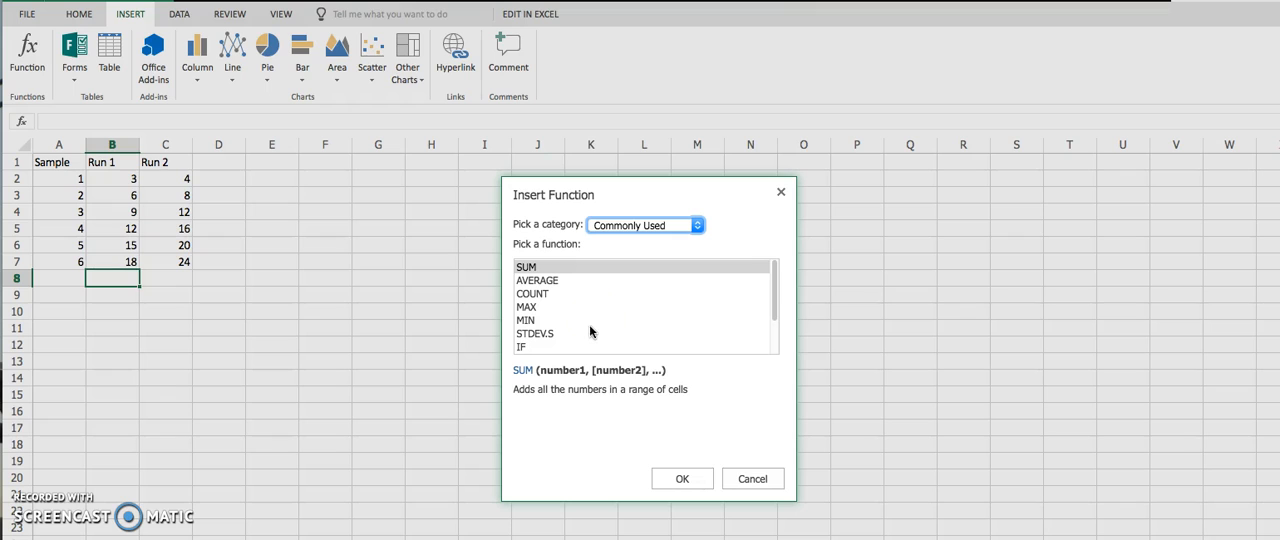
pyautogui.click(545, 280)
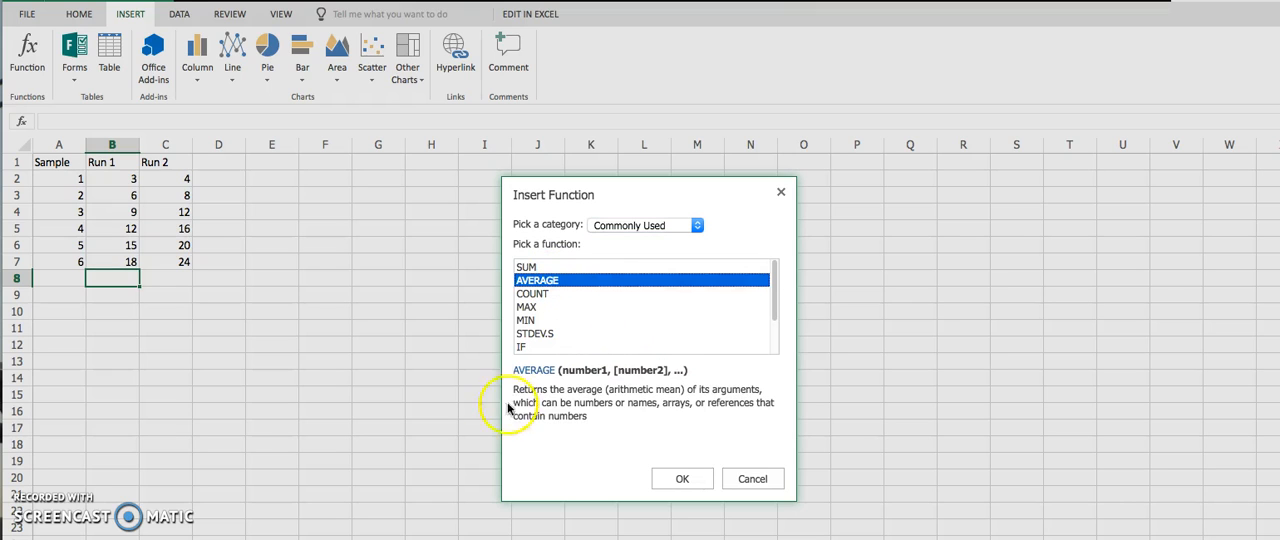
pyautogui.click(683, 480)
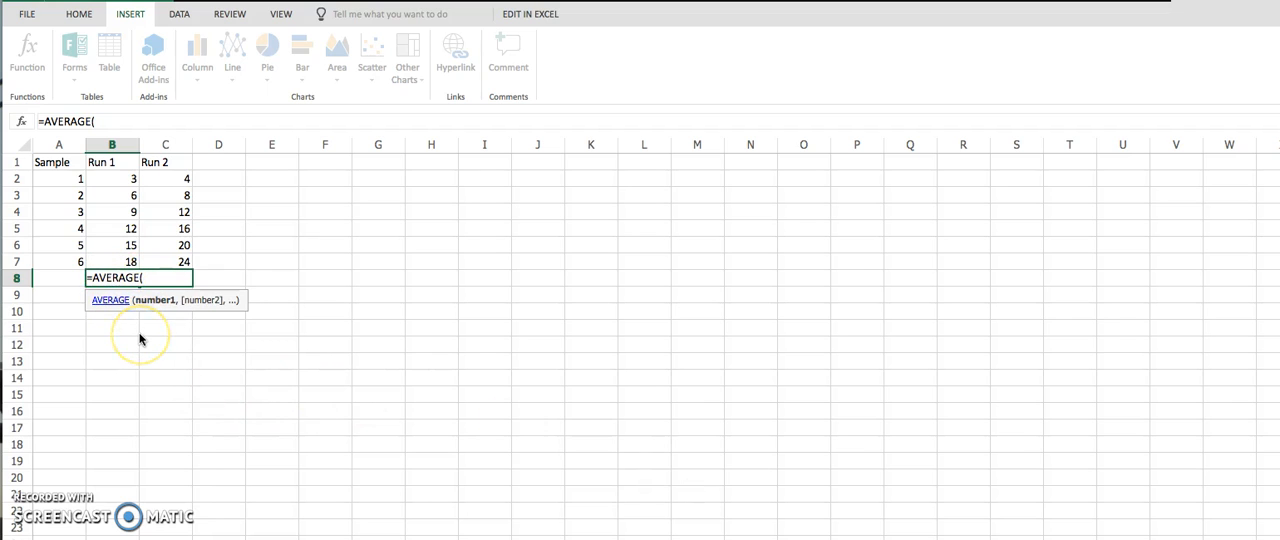
pyautogui.click(131, 181)
pyautogui.moveTo(131, 187); pyautogui.dragTo(127, 259)
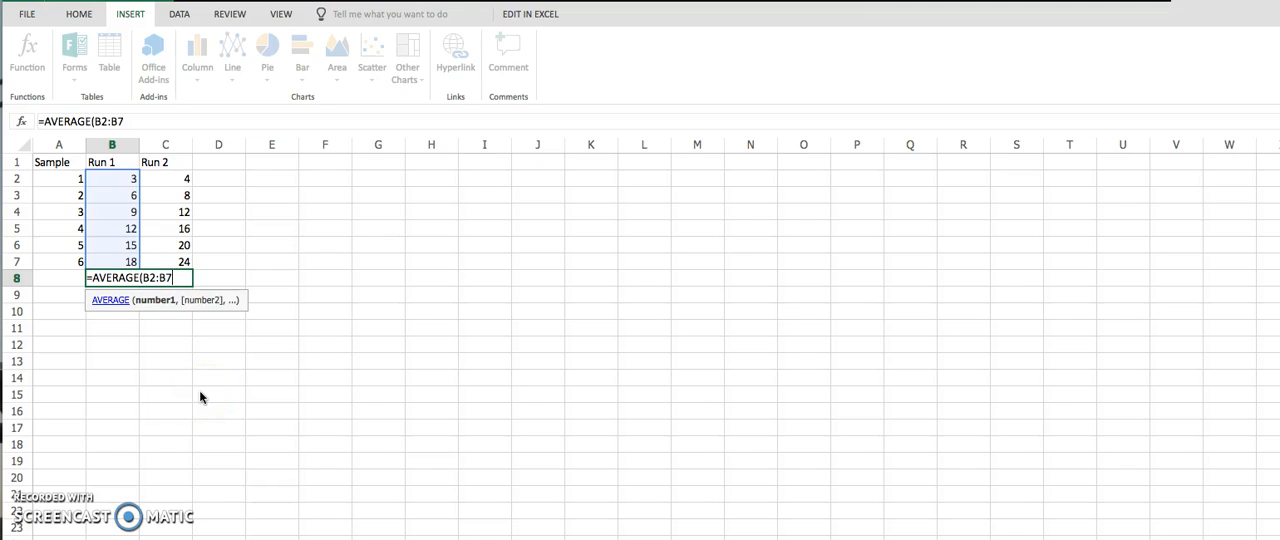
pyautogui.write(')')
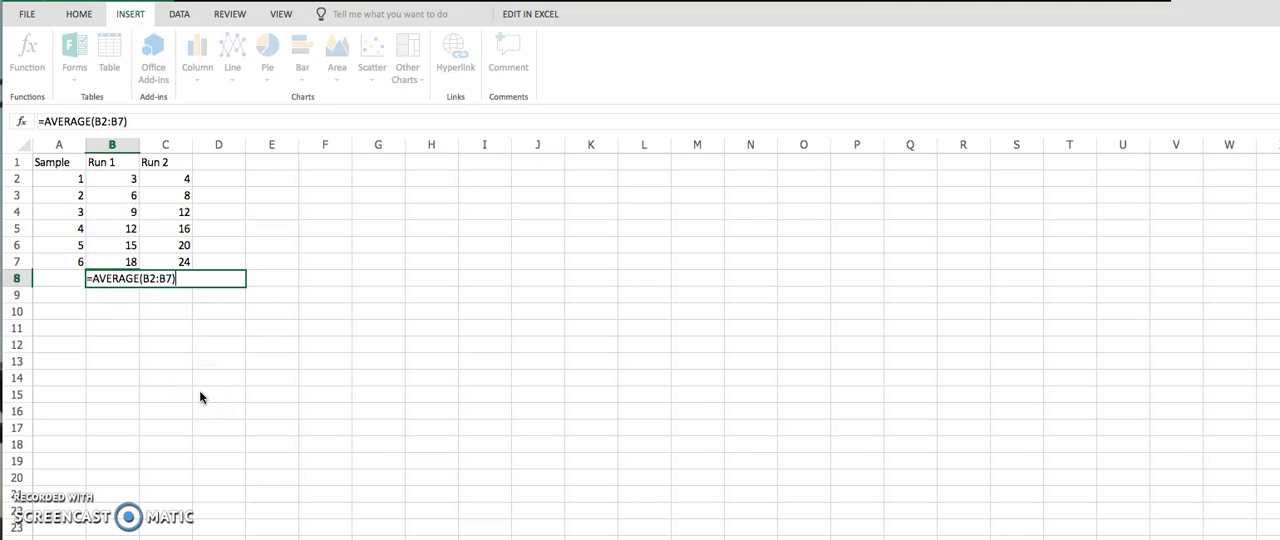
pyautogui.press('Return')
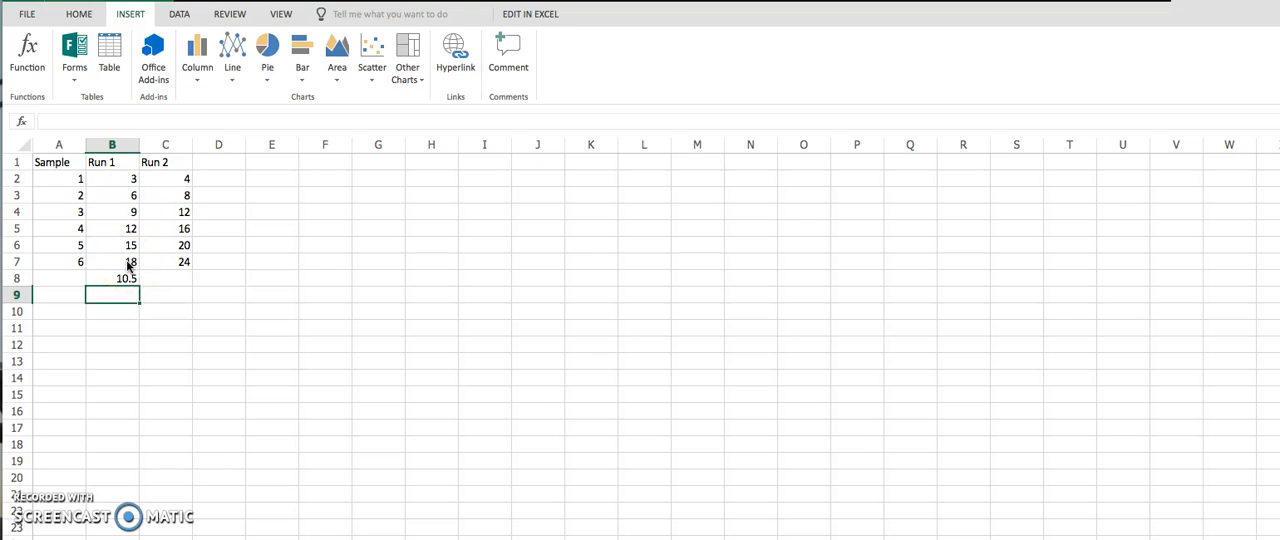
# Insert the MEDIAN function from the Statistical category in cell B9 for the Run 1 values in B2:B7.
pyautogui.click(30, 56)
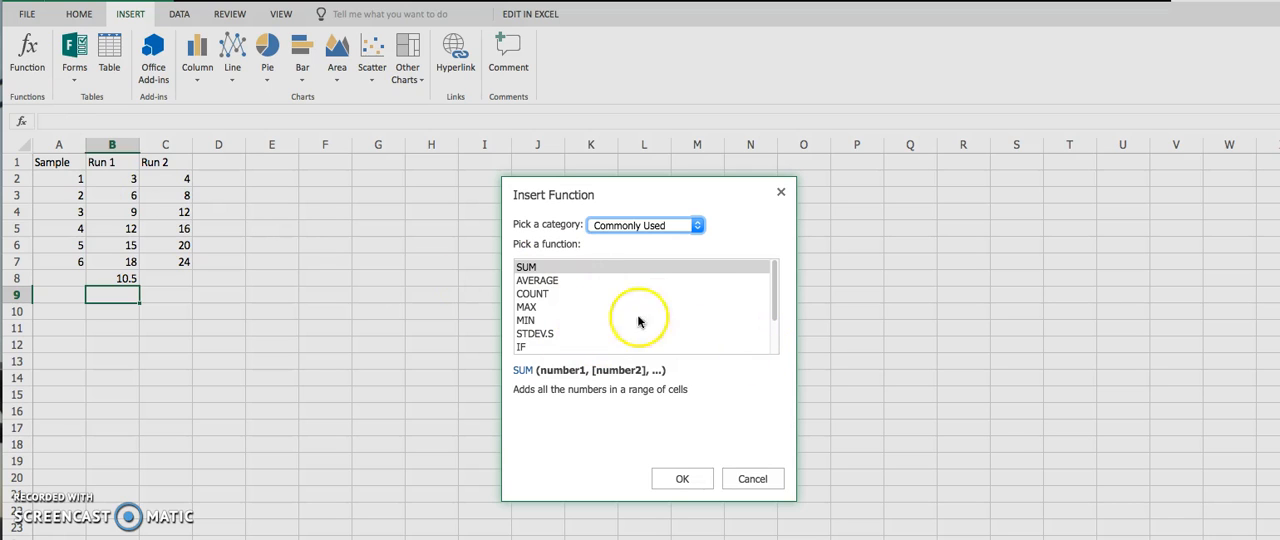
pyautogui.moveTo(771, 309); pyautogui.dragTo(770, 270)
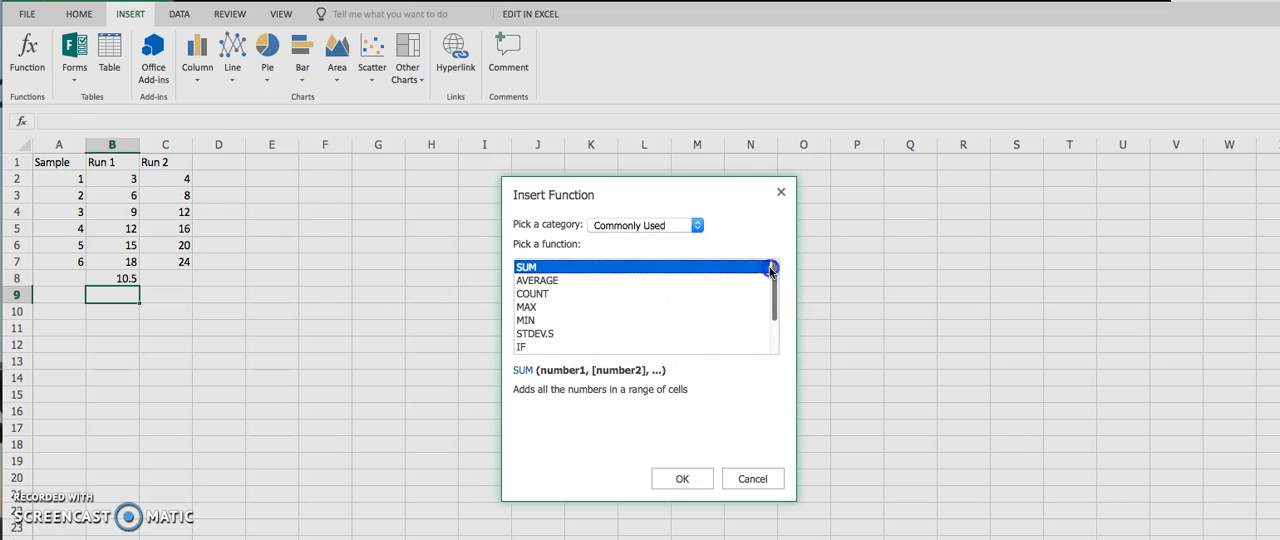
pyautogui.click(698, 230)
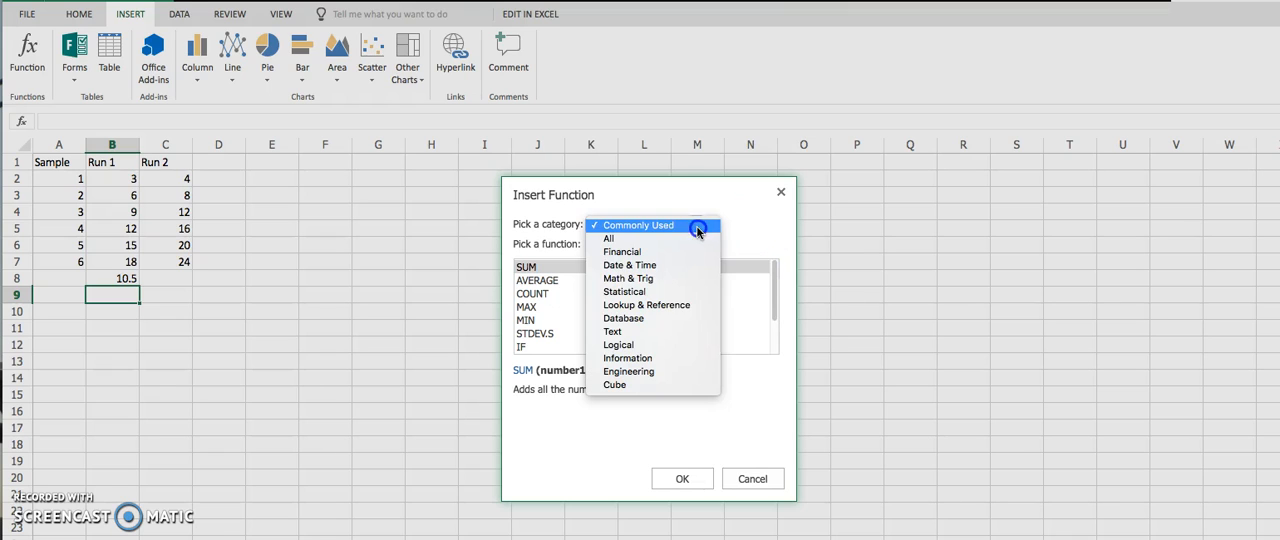
pyautogui.click(697, 292)
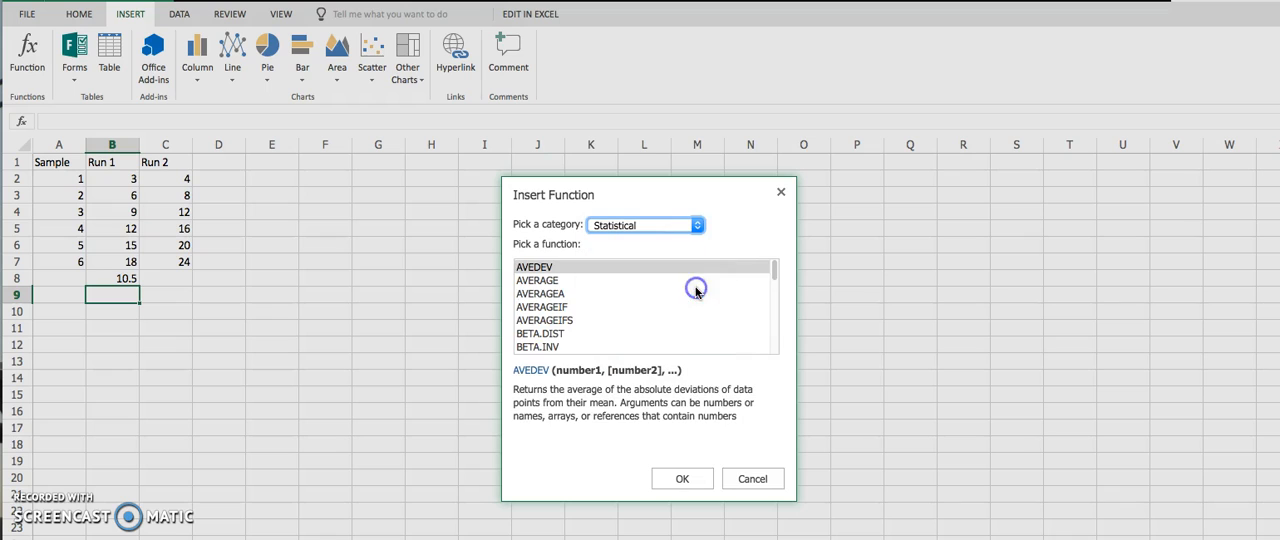
pyautogui.moveTo(772, 272); pyautogui.dragTo(773, 312)
pyautogui.click(556, 319)
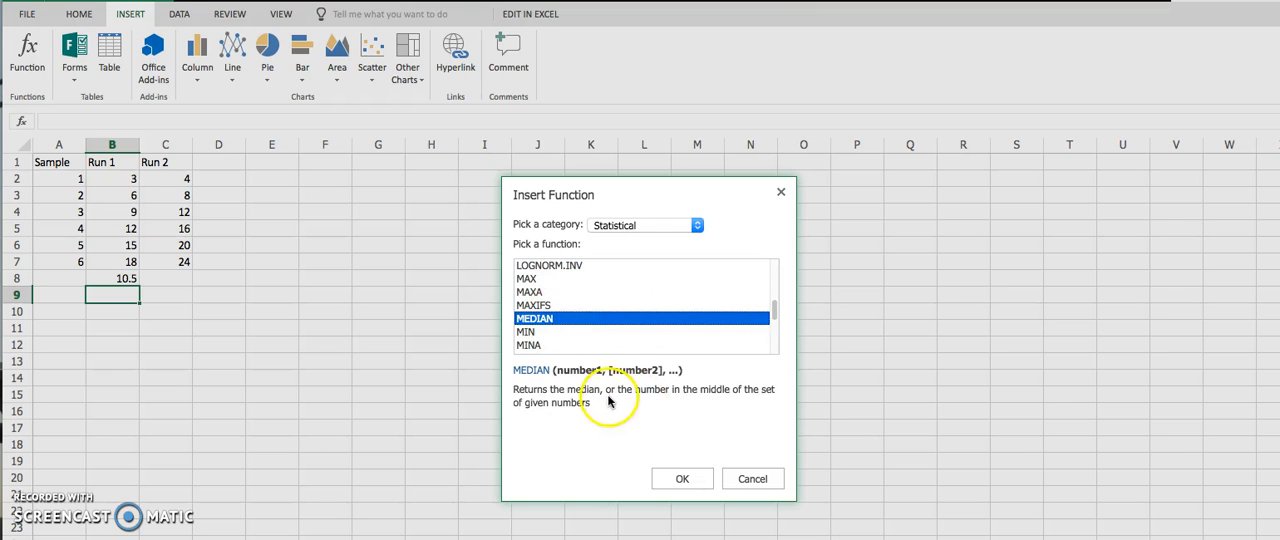
pyautogui.click(122, 300)
pyautogui.click(670, 477)
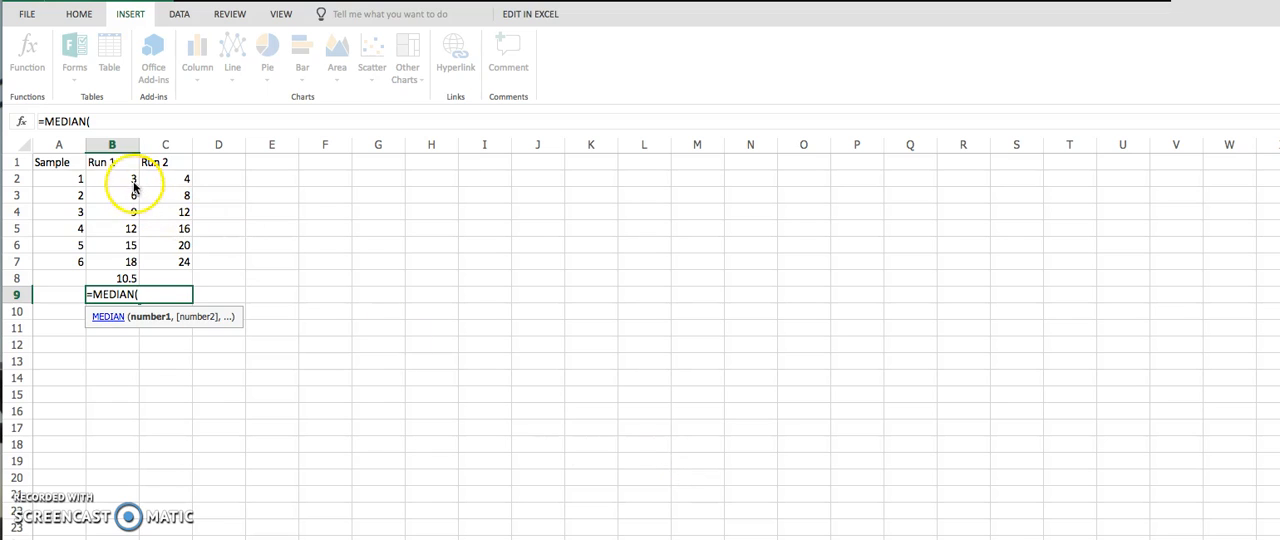
pyautogui.moveTo(130, 181); pyautogui.dragTo(128, 259)
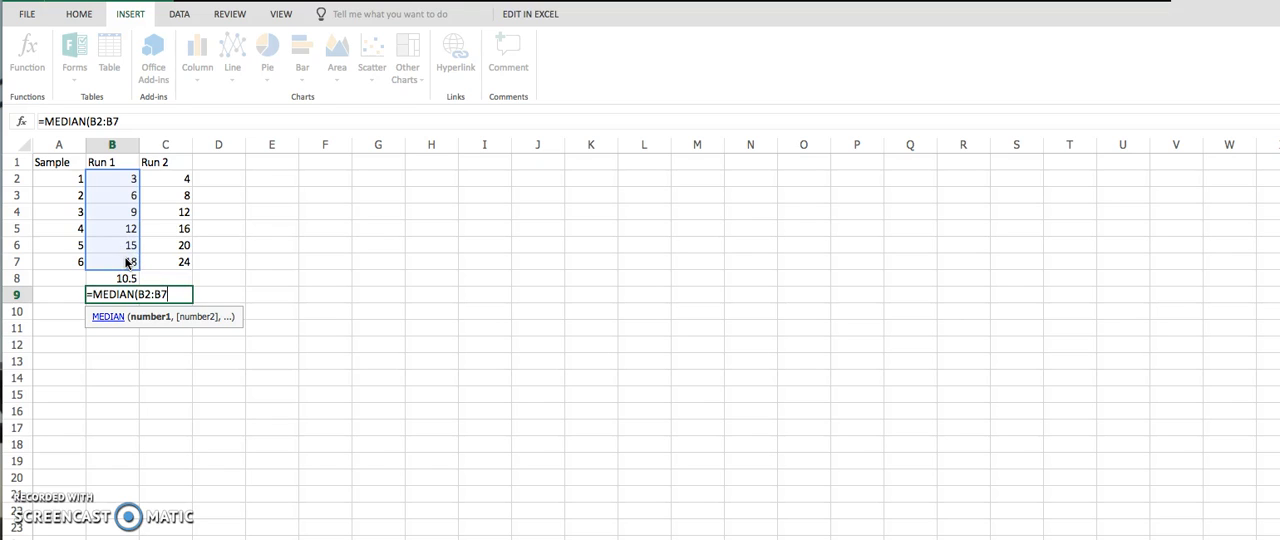
pyautogui.write(')')
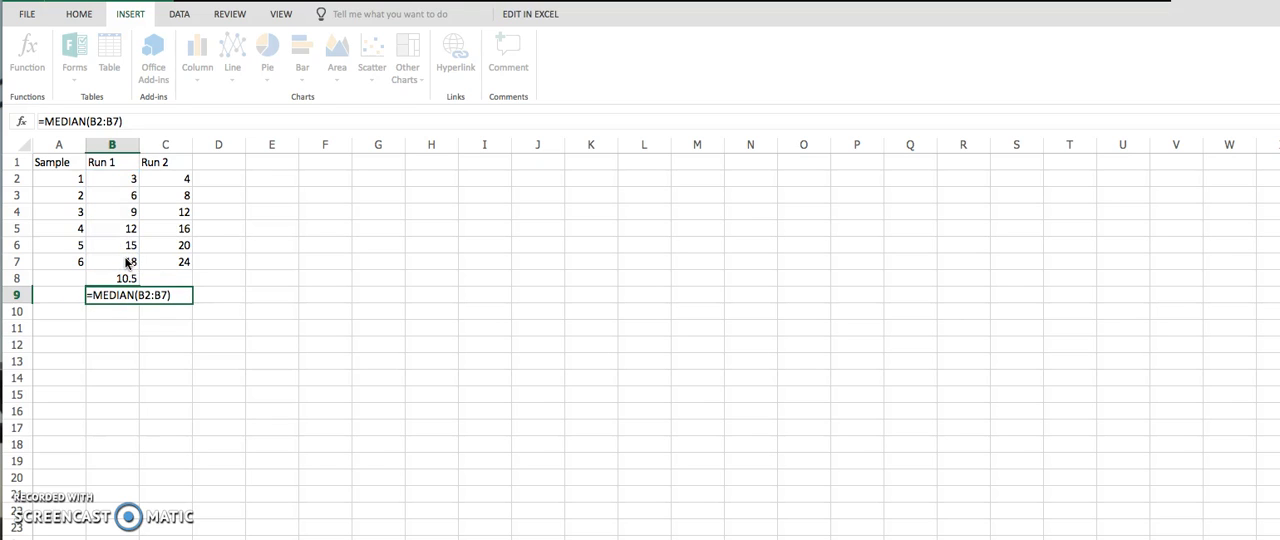
pyautogui.press('Return')
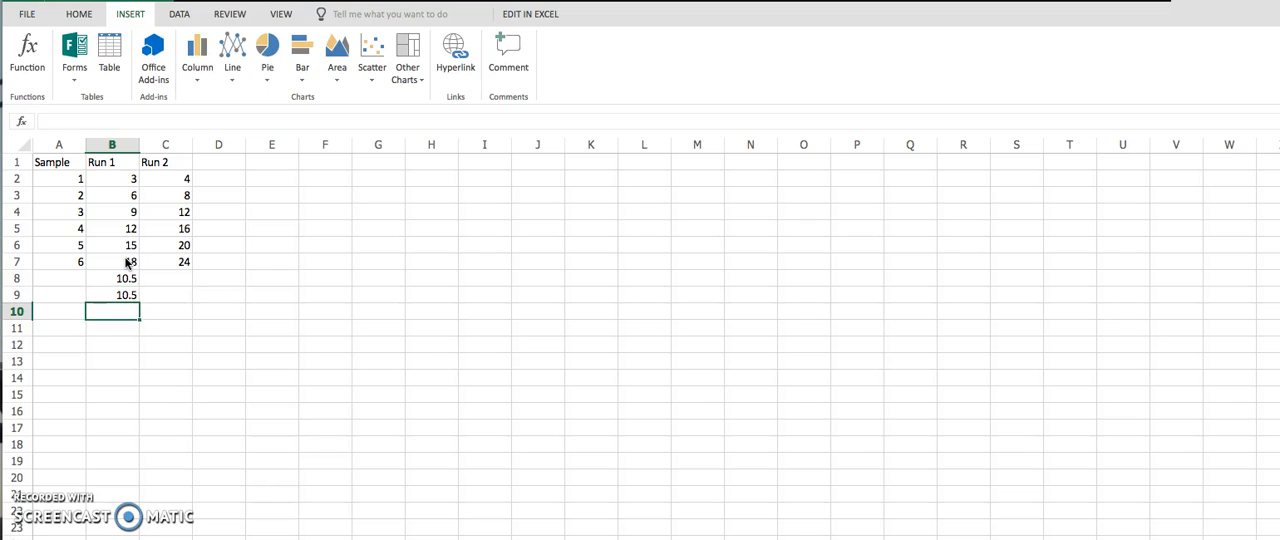
pyautogui.click(117, 295)
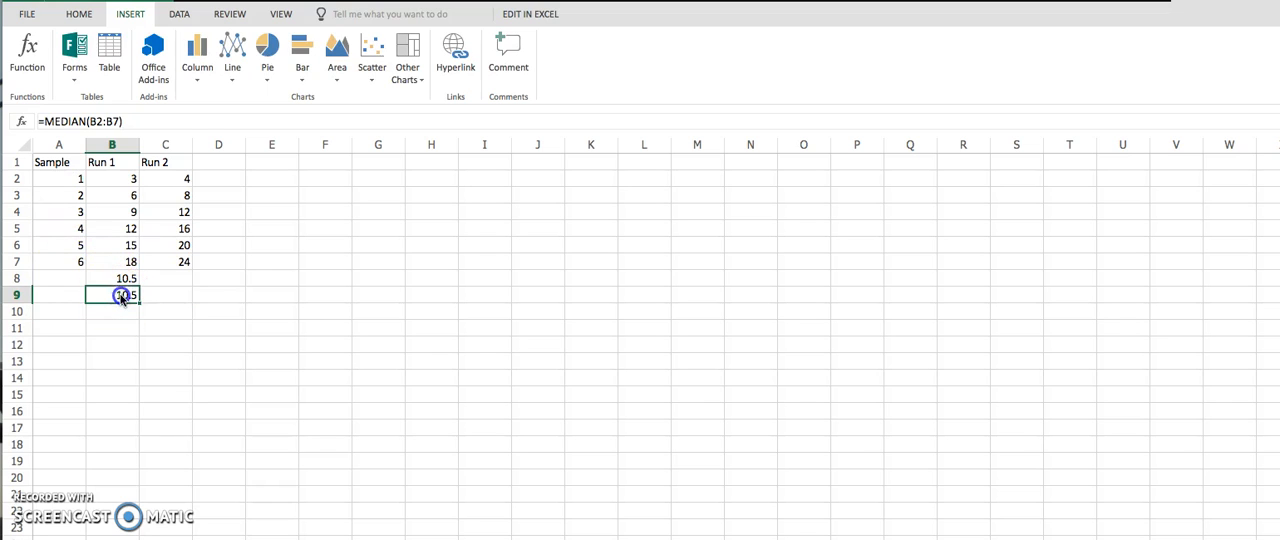
pyautogui.click(126, 277)
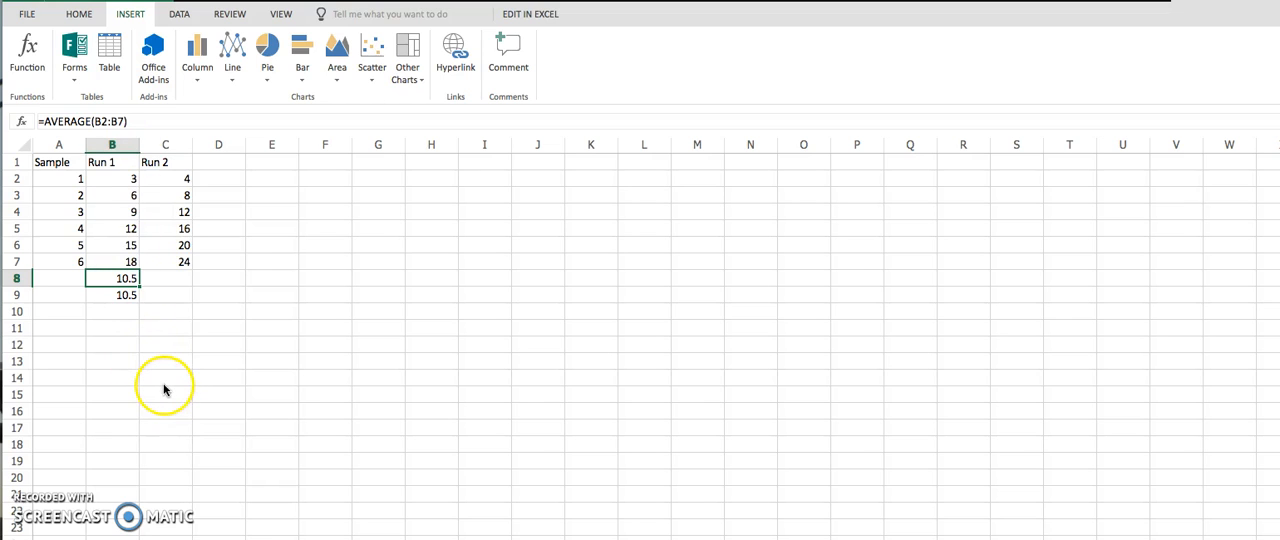
# Insert the VAR.S function from the Statistical category in cell B10 for the Run 1 values in B2:B7.
pyautogui.click(118, 312)
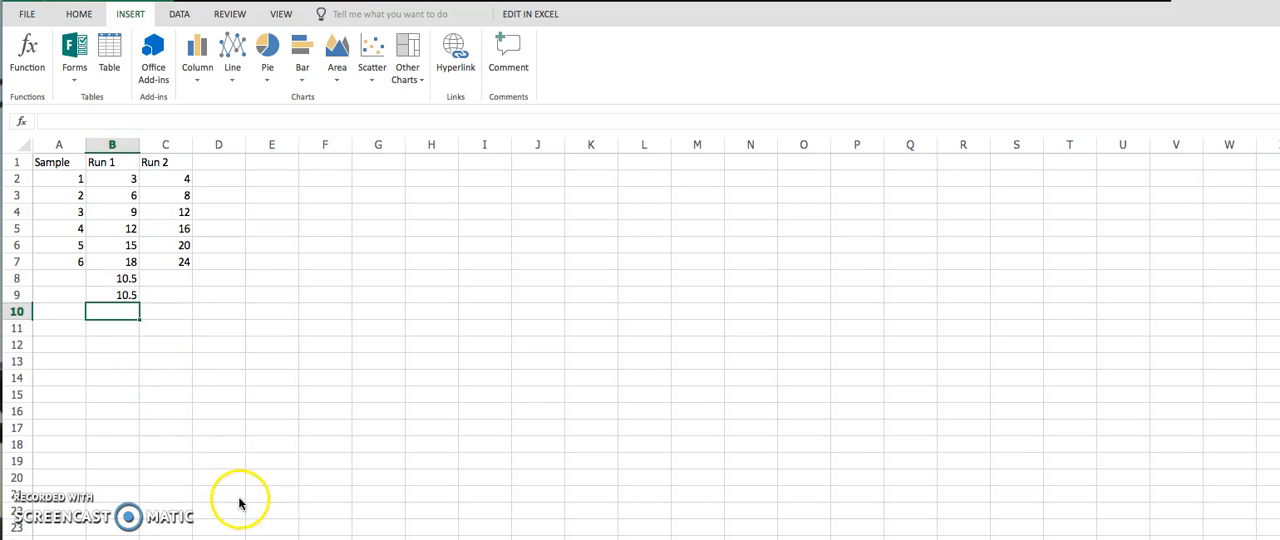
pyautogui.click(30, 55)
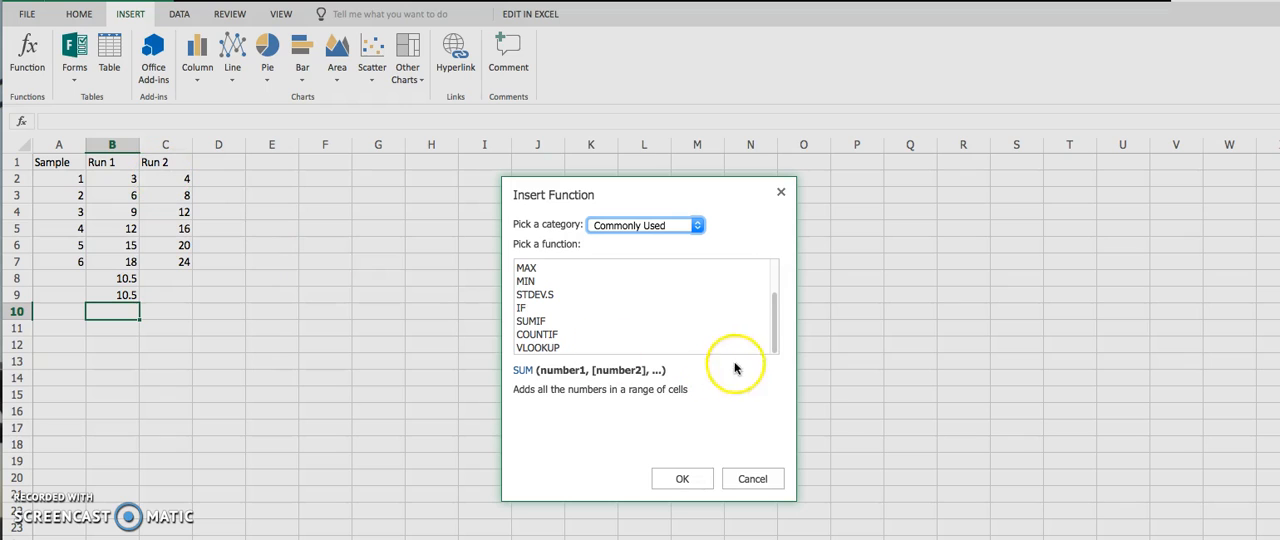
pyautogui.click(697, 226)
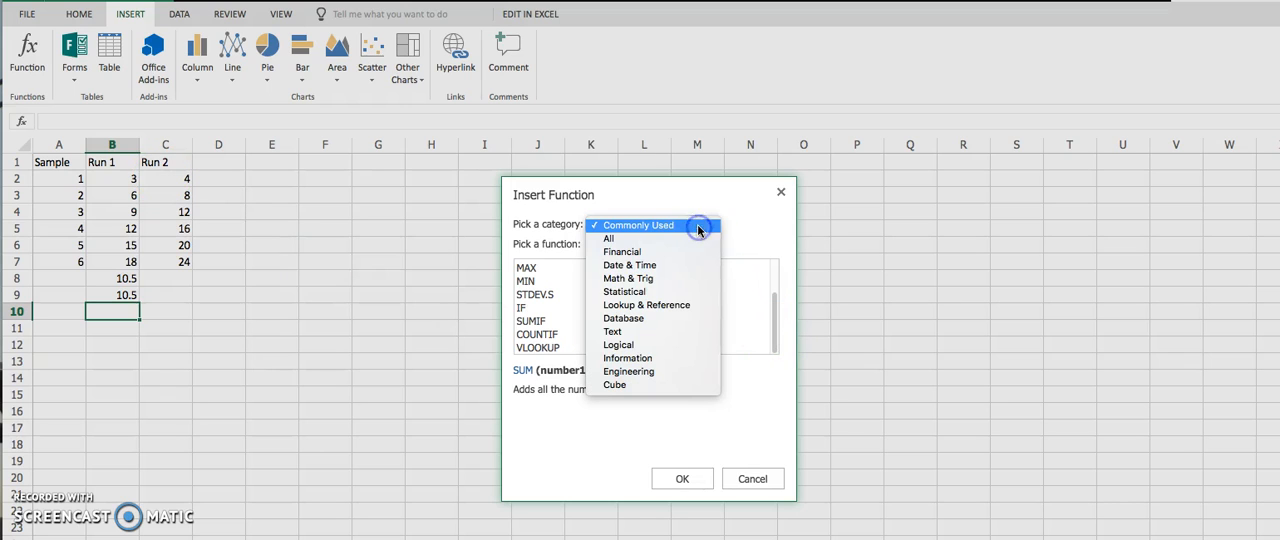
pyautogui.click(688, 292)
pyautogui.moveTo(774, 270); pyautogui.dragTo(780, 350)
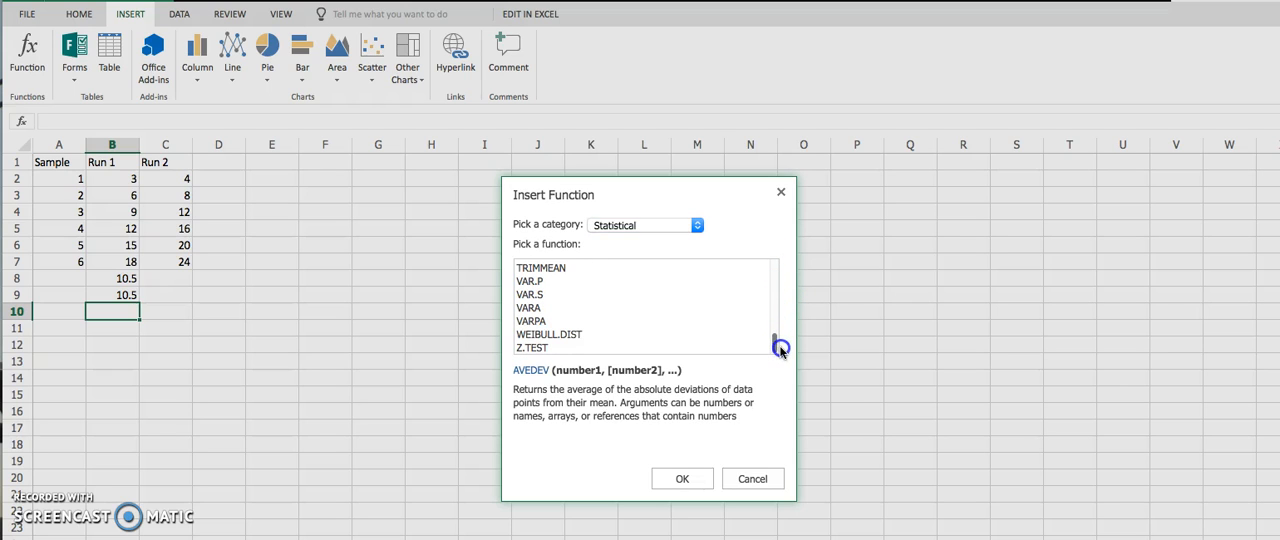
pyautogui.click(528, 294)
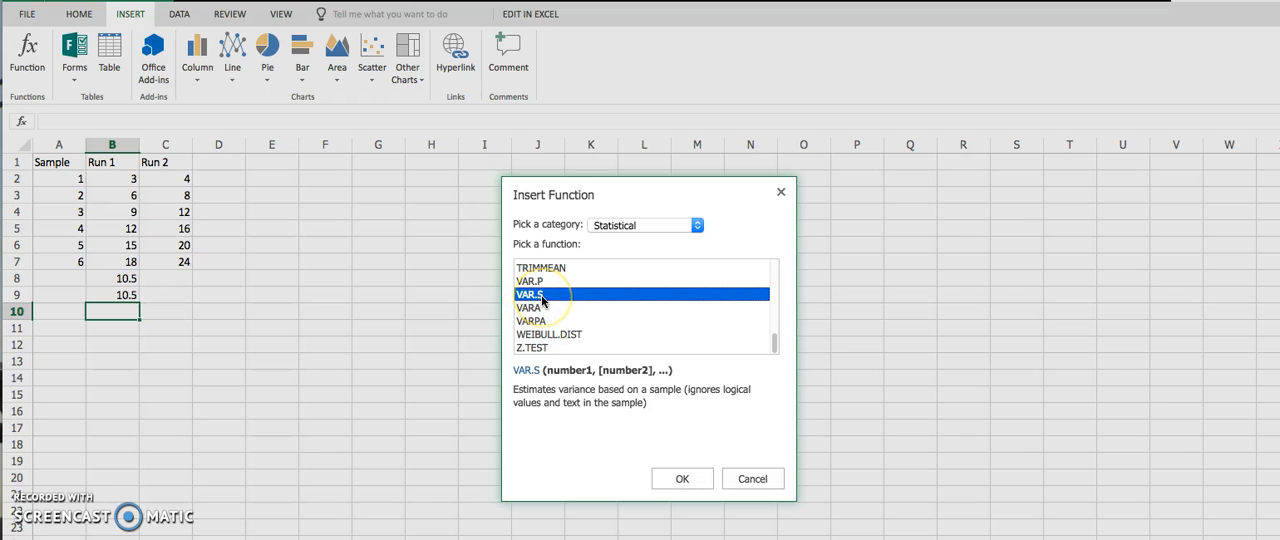
pyautogui.click(690, 480)
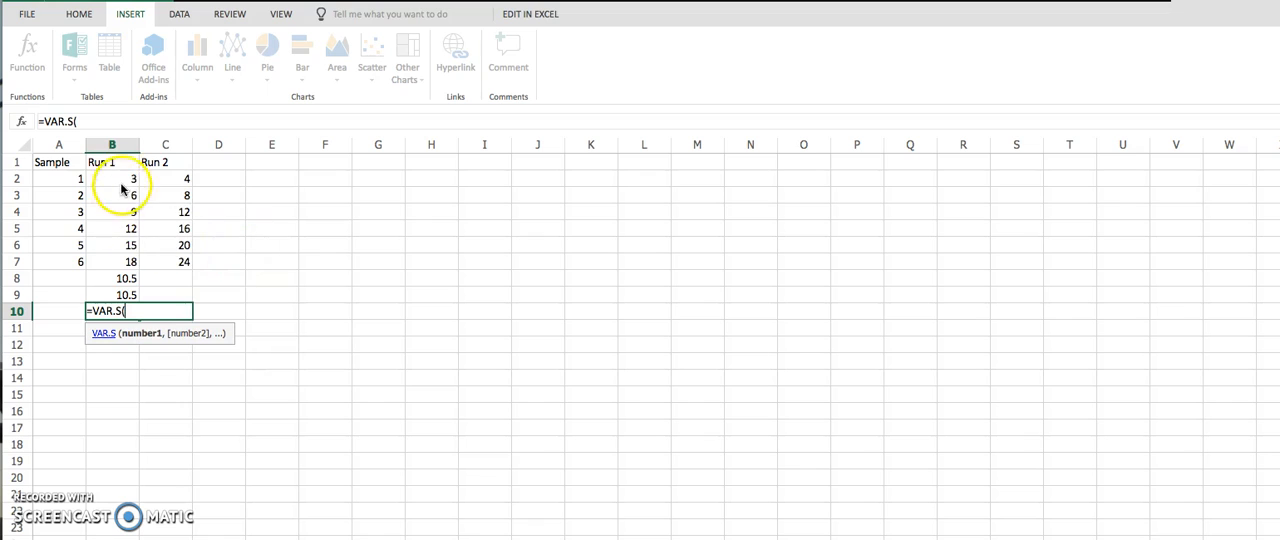
pyautogui.moveTo(123, 178); pyautogui.dragTo(128, 259)
pyautogui.write(')')
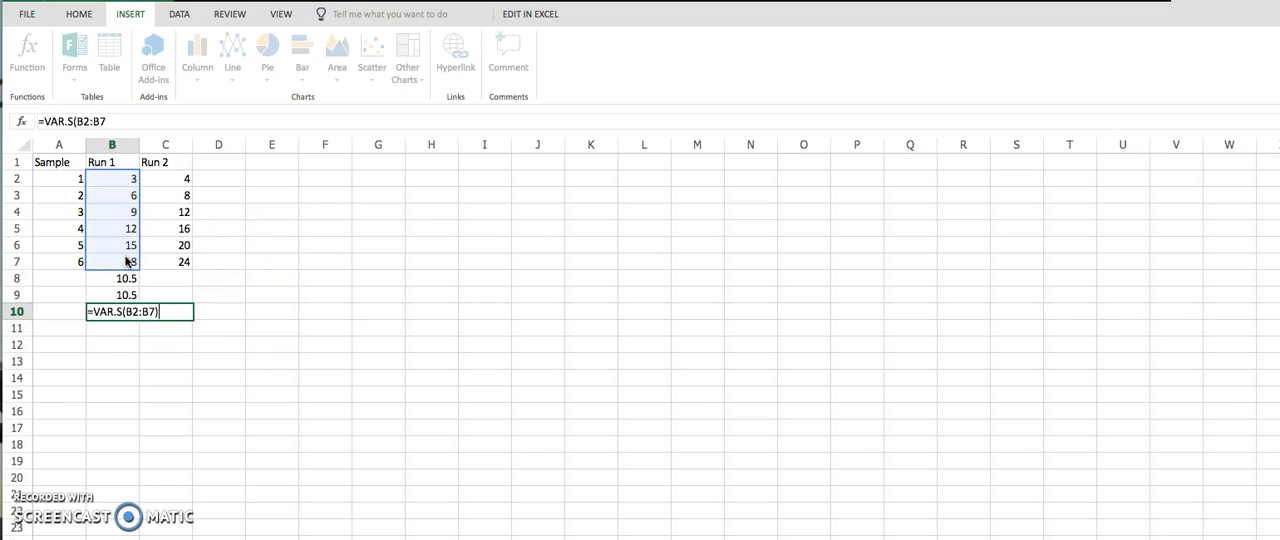
pyautogui.press('Return')
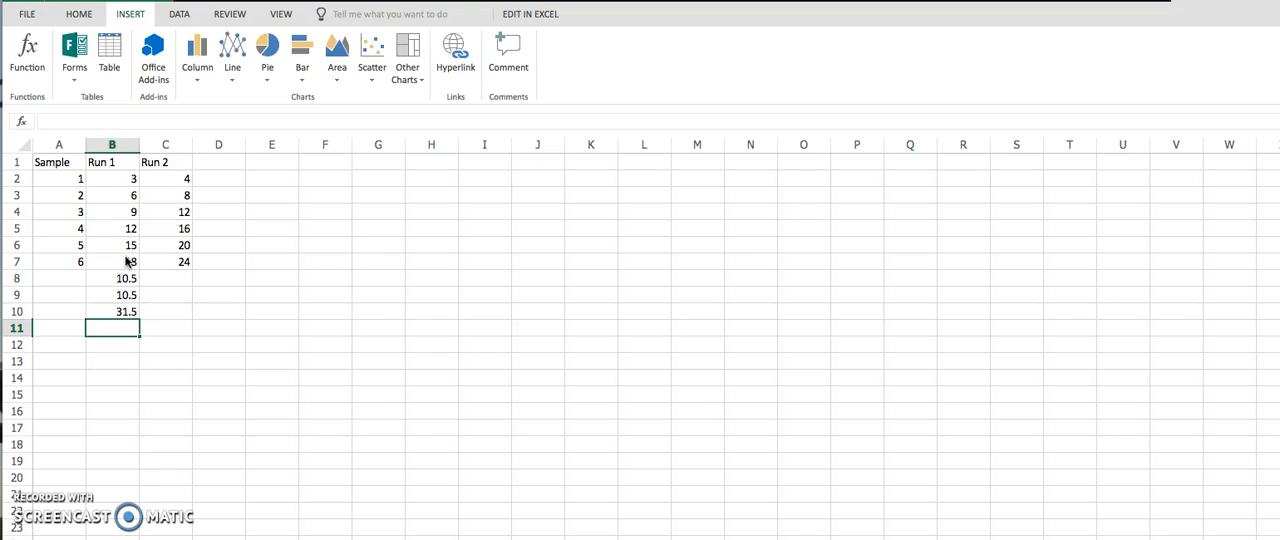
# Insert the STDEV.S function in cell B11 for the Run 1 values in B2:B7.
pyautogui.click(33, 64)
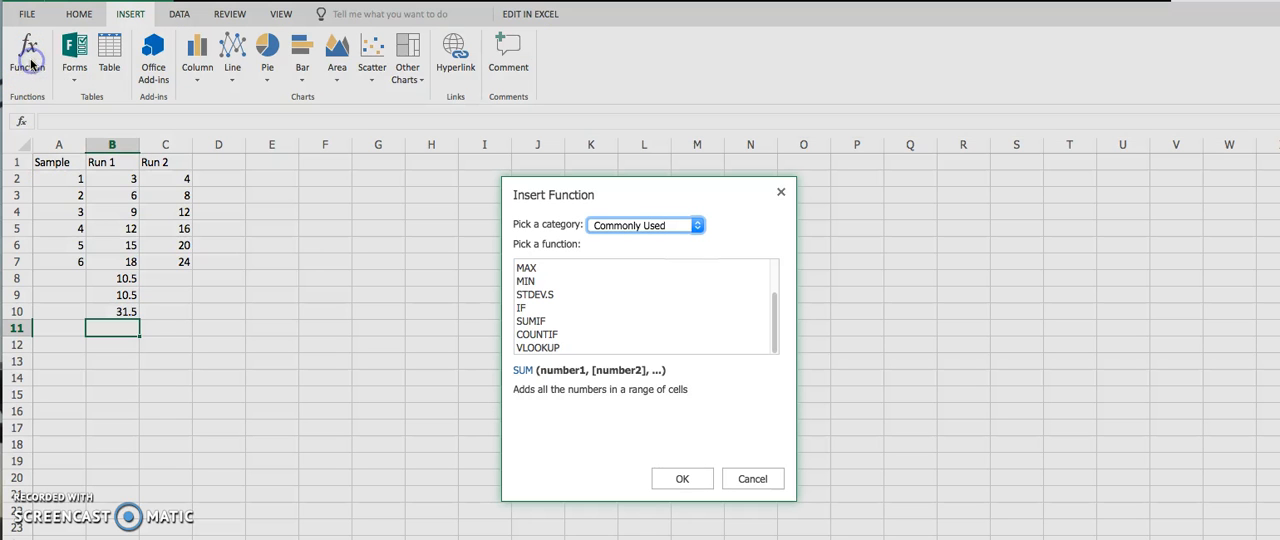
pyautogui.click(545, 295)
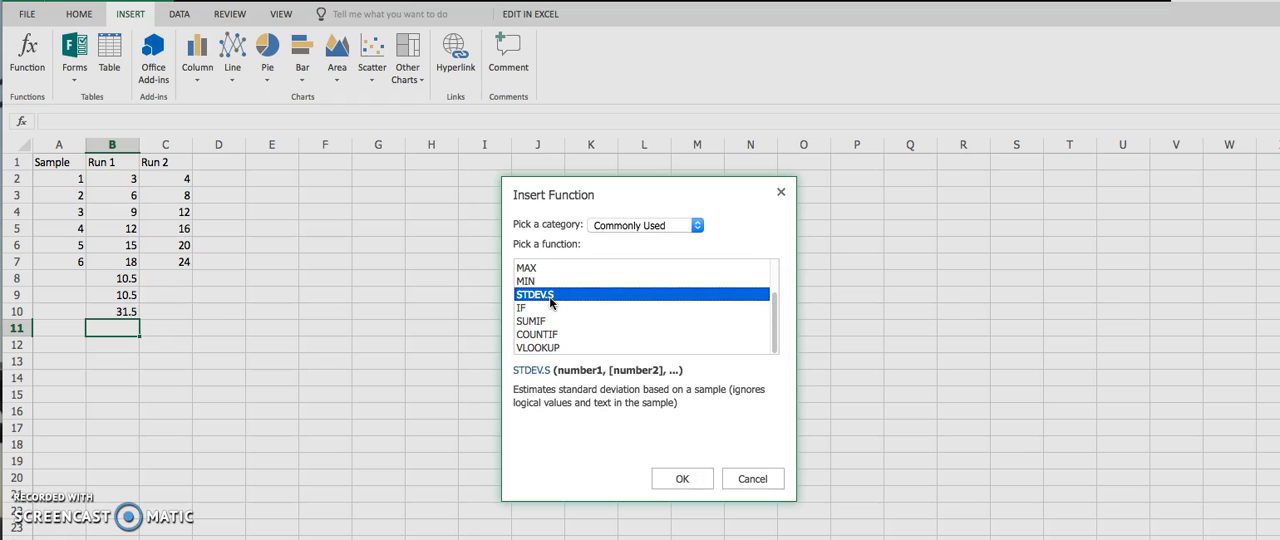
pyautogui.click(689, 483)
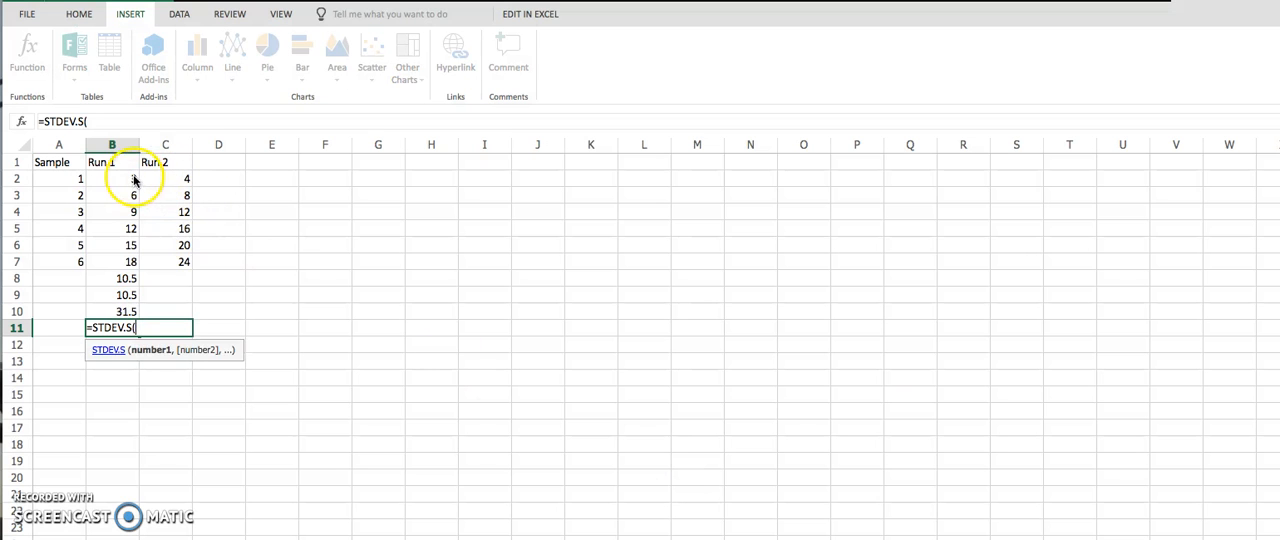
pyautogui.moveTo(134, 180); pyautogui.dragTo(129, 263)
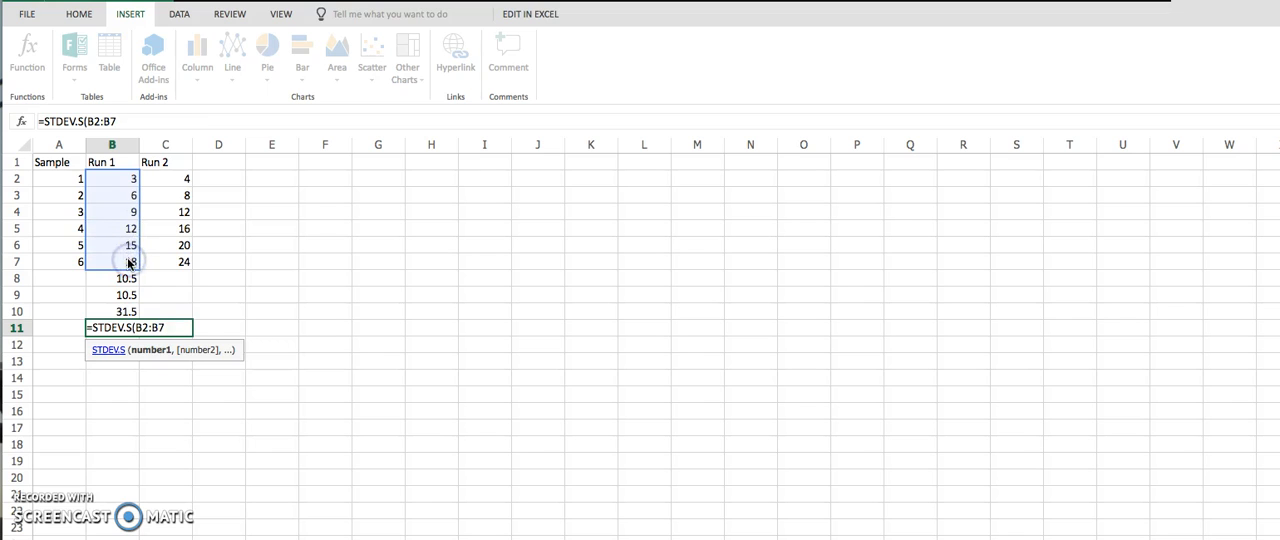
pyautogui.write(')')
pyautogui.press('Return')
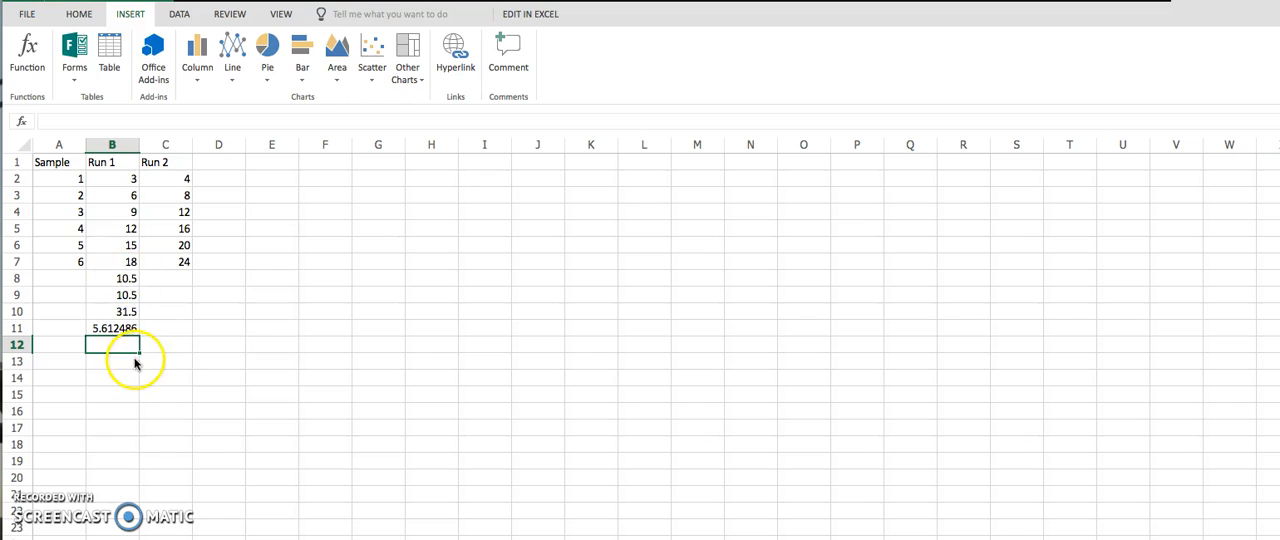
# Review the formulas in cells B8 through B11 one after another.
pyautogui.click(133, 280)
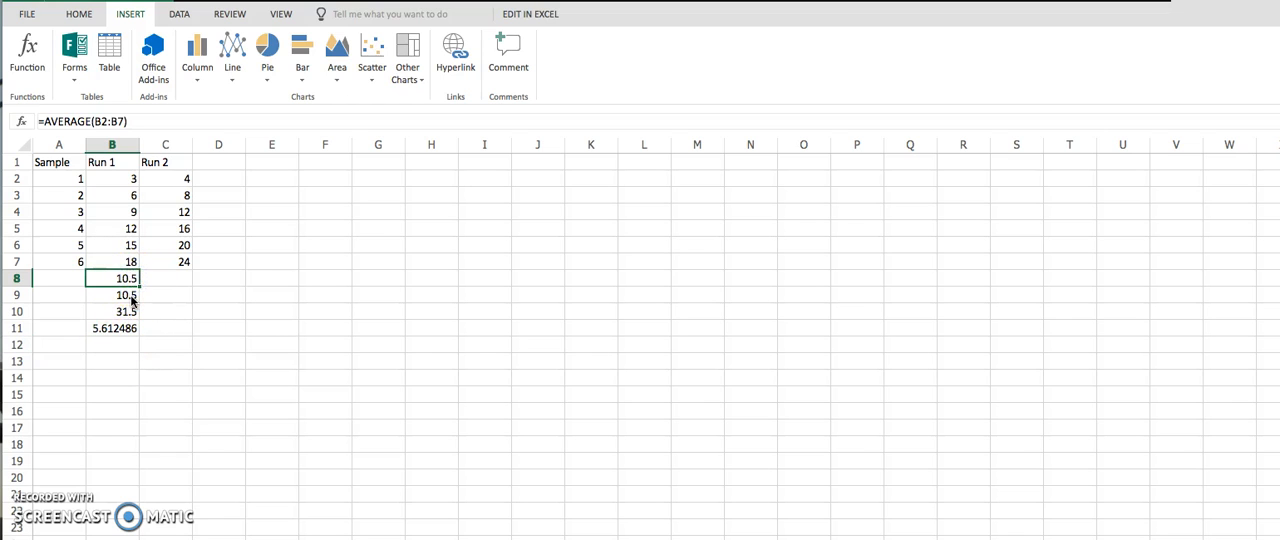
pyautogui.click(131, 297)
pyautogui.click(132, 312)
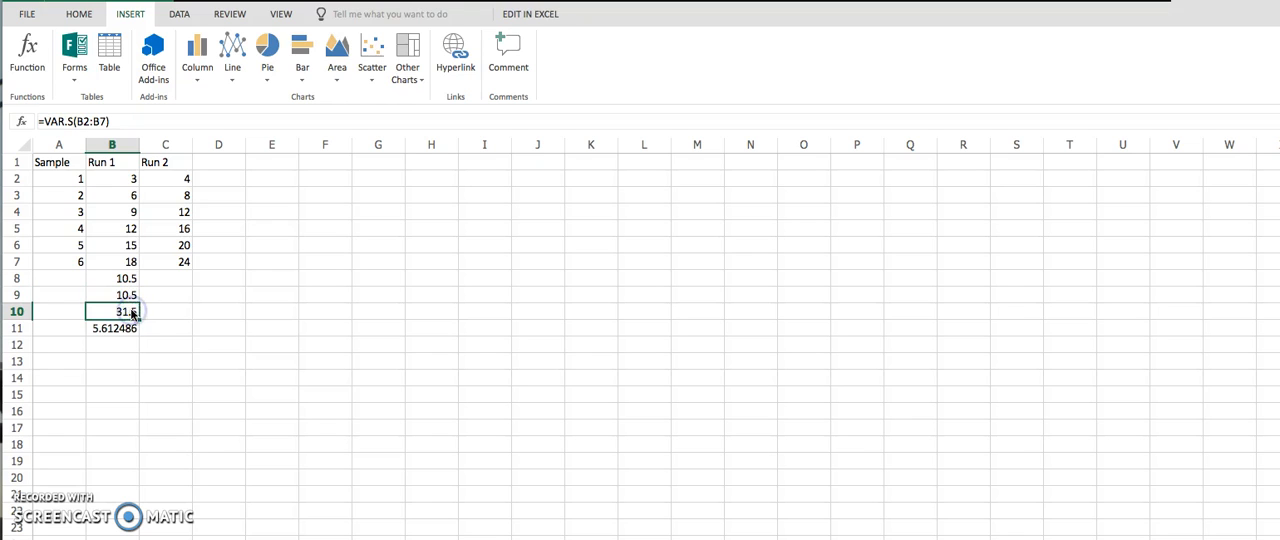
pyautogui.click(131, 333)
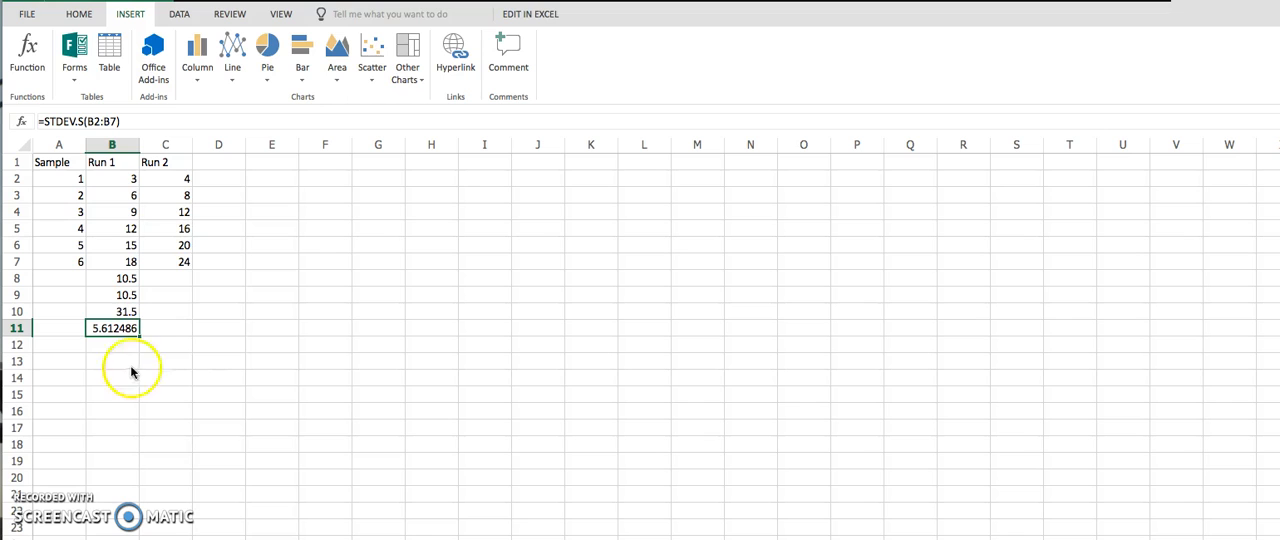
# Copy the four statistics formulas in B8:B11 into C8:C11 for the Run 2 data.
pyautogui.click(192, 363)
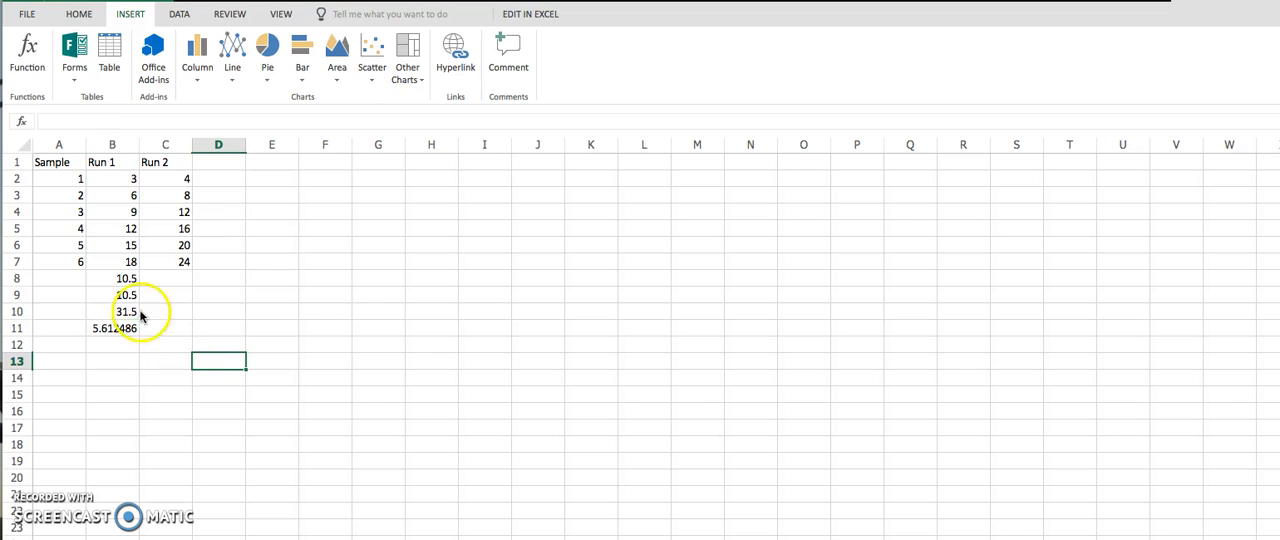
pyautogui.moveTo(127, 281); pyautogui.dragTo(129, 326)
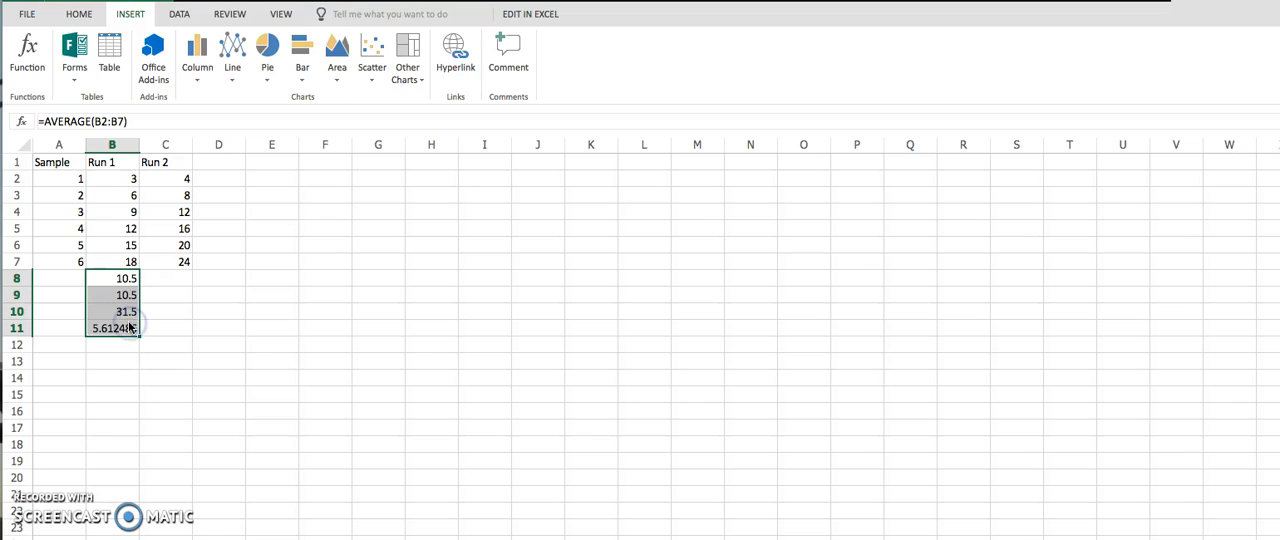
pyautogui.hotkey('ctrl', 'c')
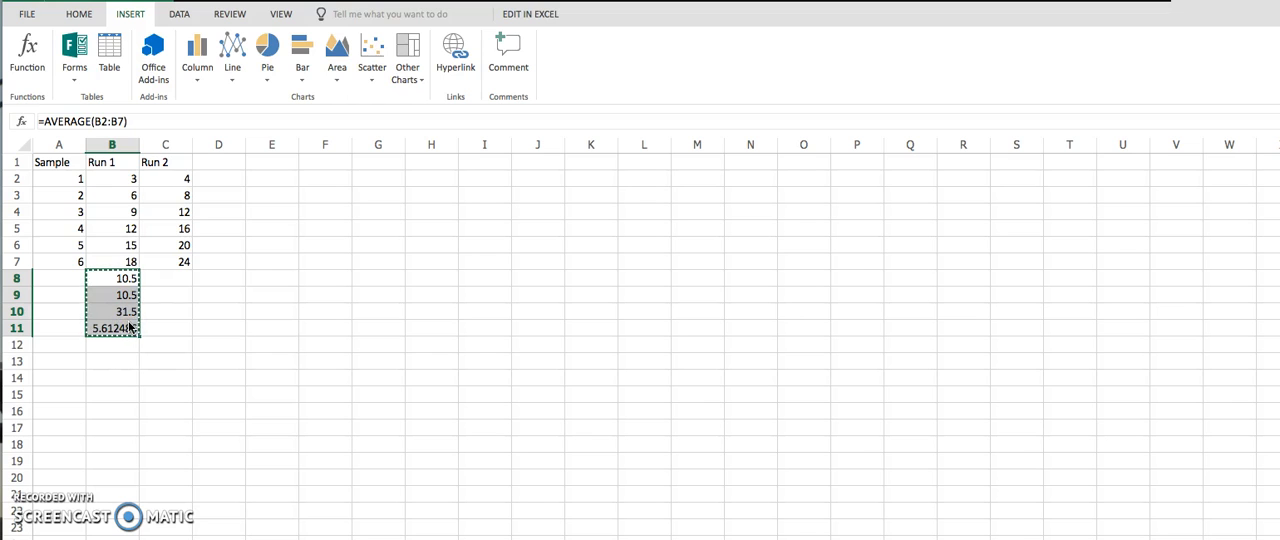
pyautogui.moveTo(168, 281); pyautogui.dragTo(166, 326)
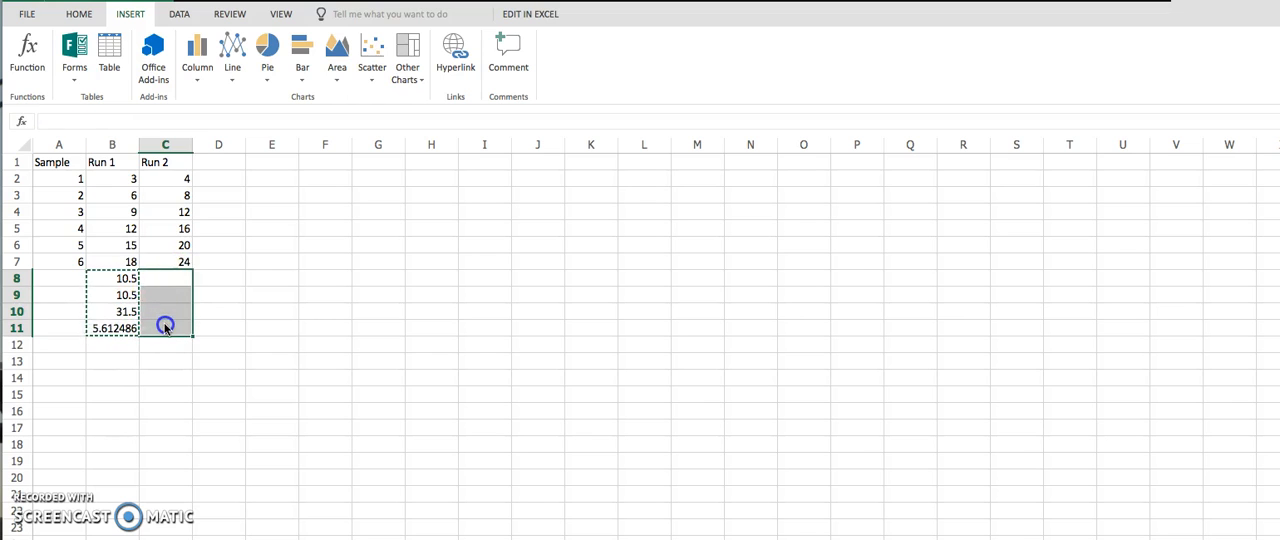
pyautogui.hotkey('ctrl', 'v')
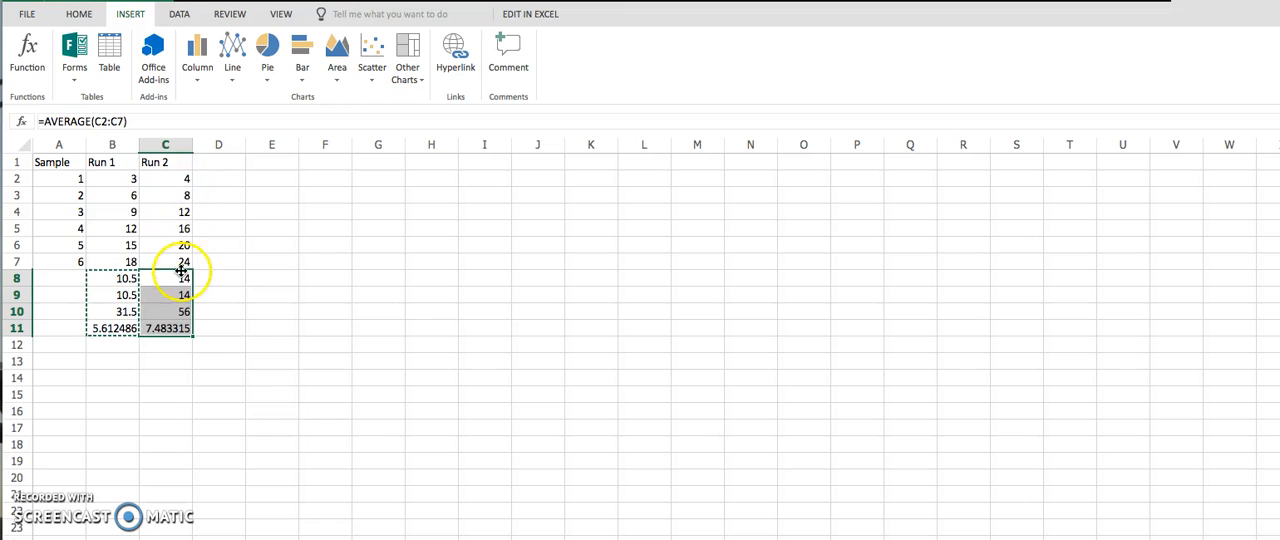
pyautogui.click(286, 410)
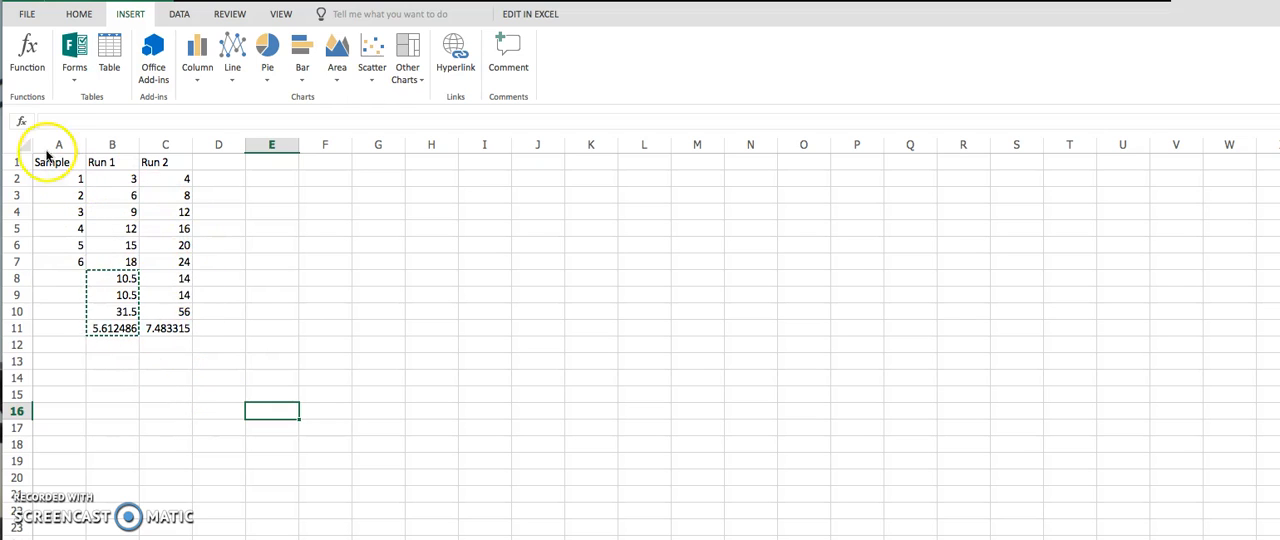
# Insert a Scatter with Straight Lines and Markers chart from the data in A1:C7.
pyautogui.moveTo(42, 160); pyautogui.dragTo(166, 258)
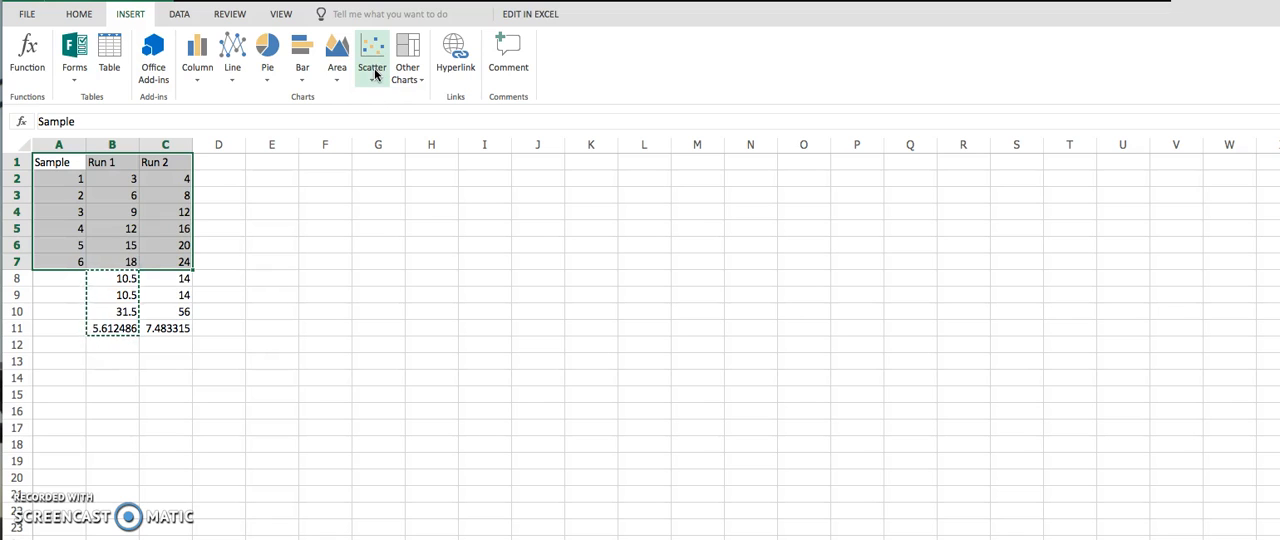
pyautogui.click(375, 73)
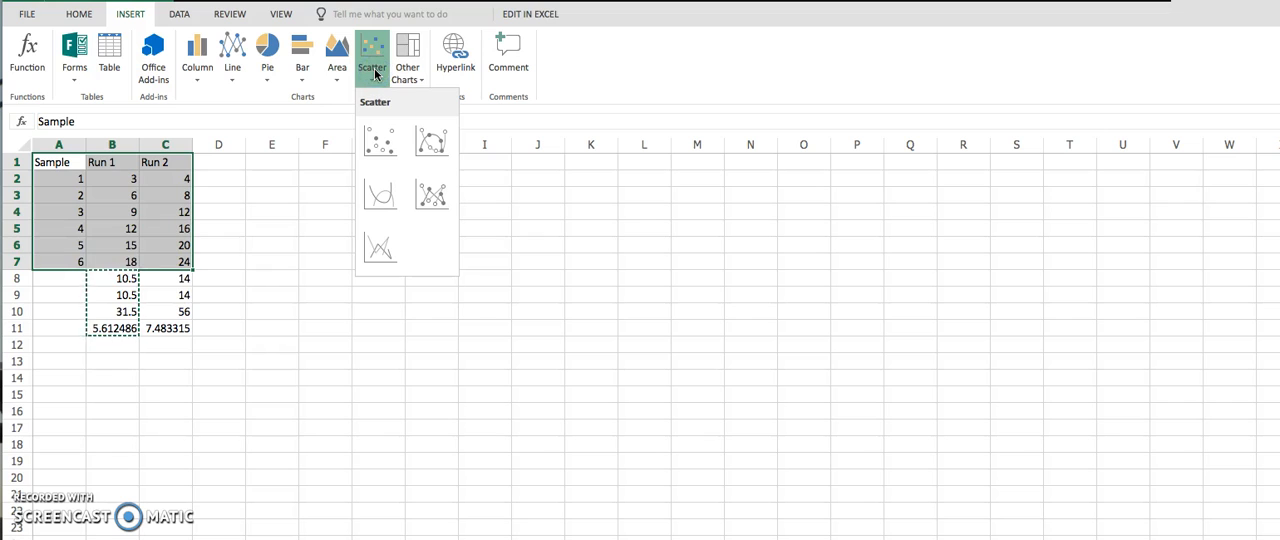
pyautogui.click(438, 205)
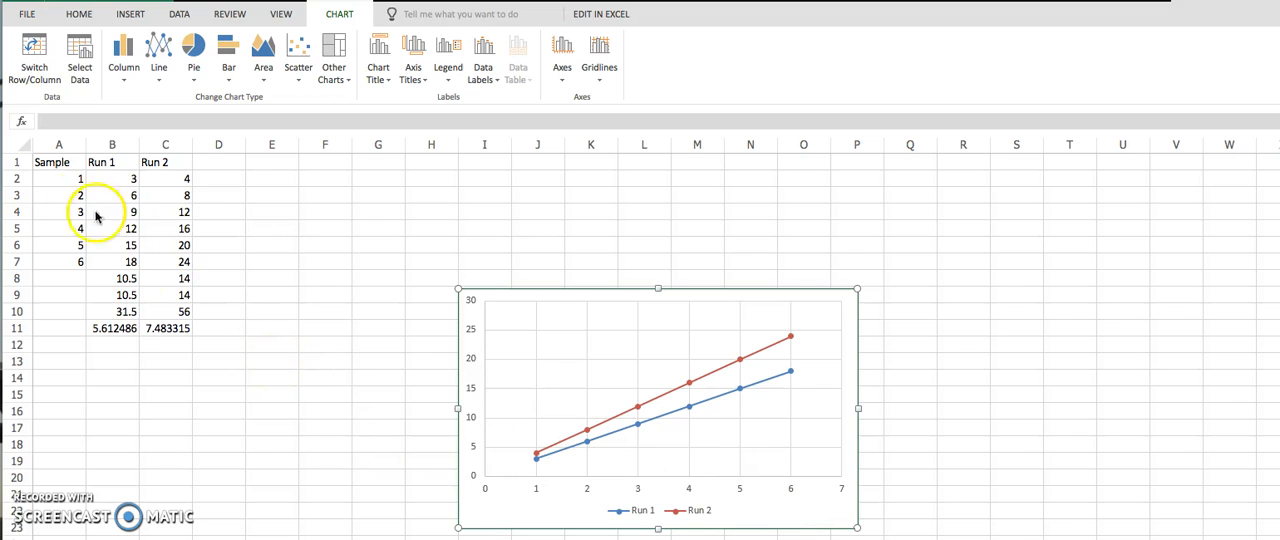
pyautogui.click(56, 162)
pyautogui.moveTo(96, 164); pyautogui.dragTo(181, 262)
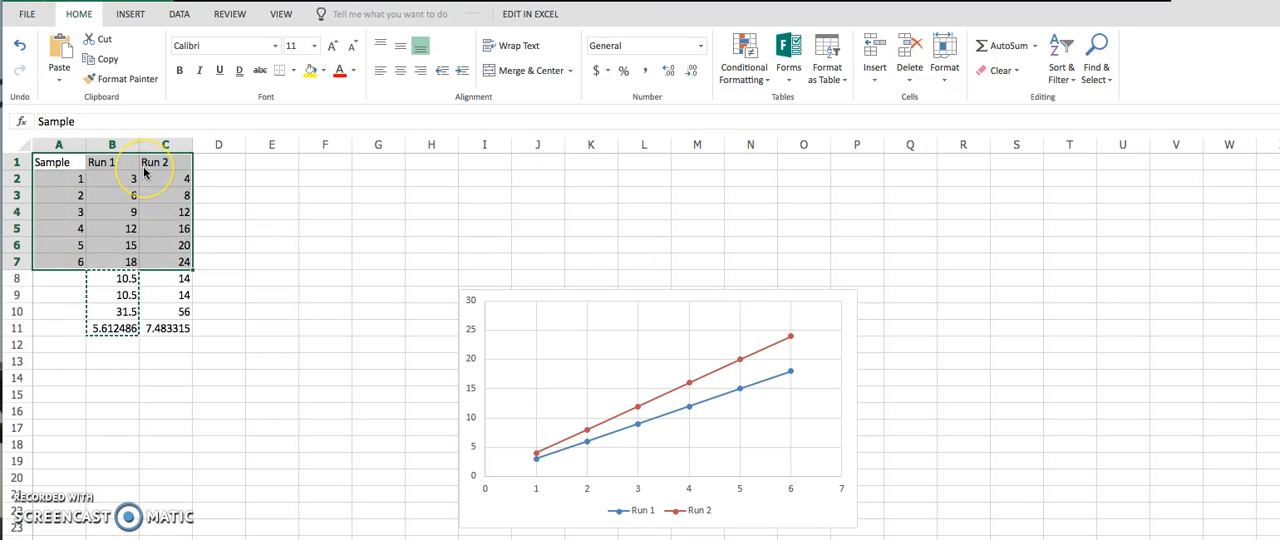
pyautogui.click(126, 15)
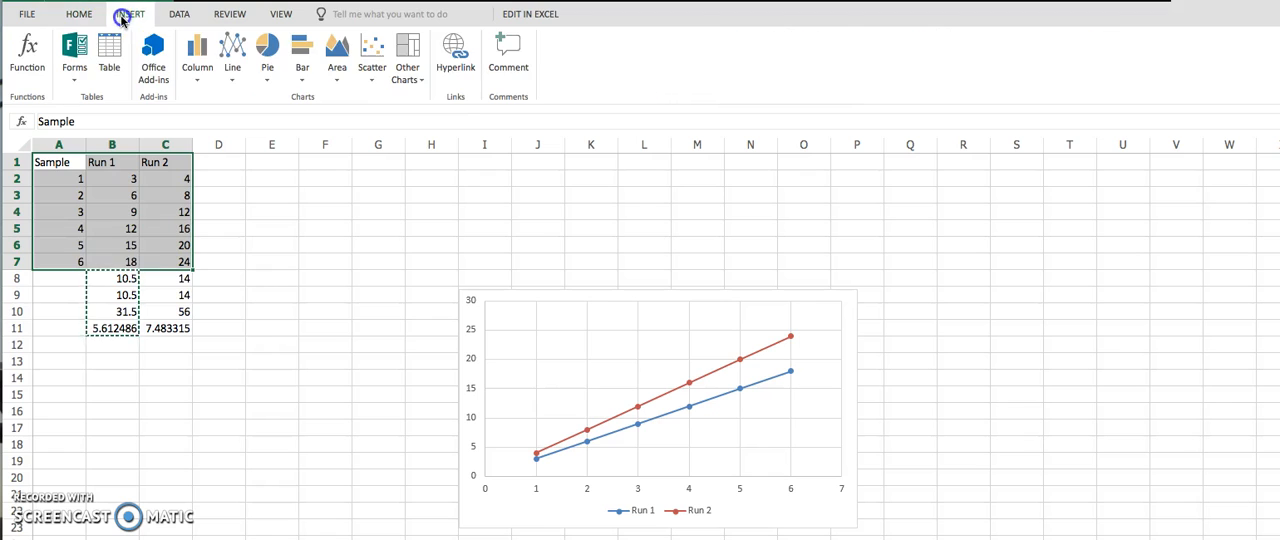
pyautogui.click(376, 75)
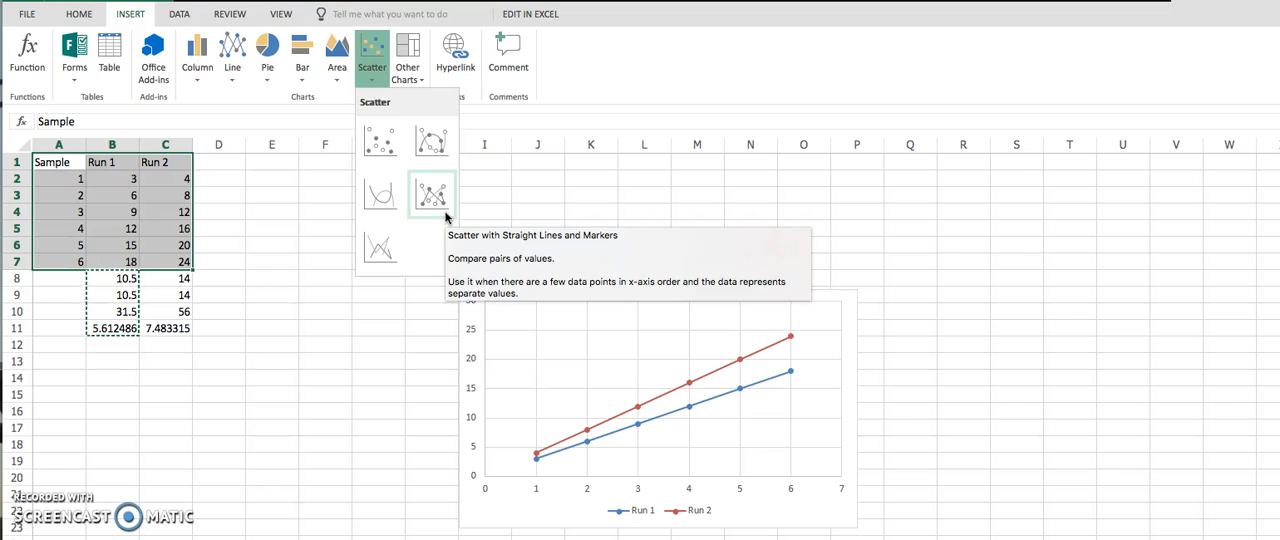
pyautogui.click(386, 391)
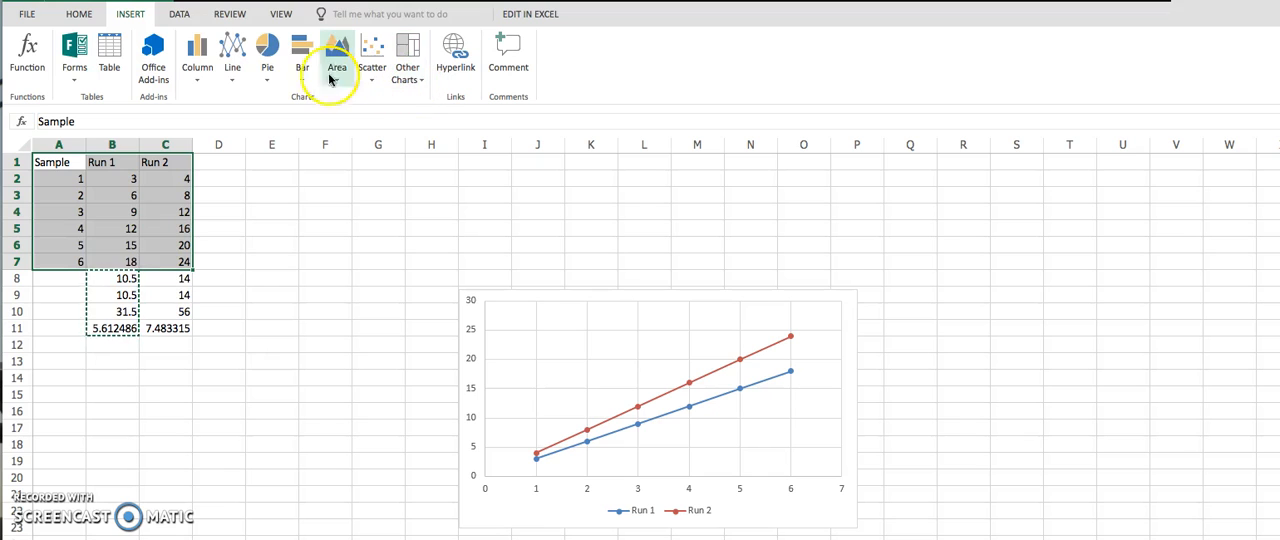
pyautogui.click(176, 15)
pyautogui.click(236, 14)
pyautogui.click(284, 15)
pyautogui.click(82, 14)
pyautogui.click(130, 14)
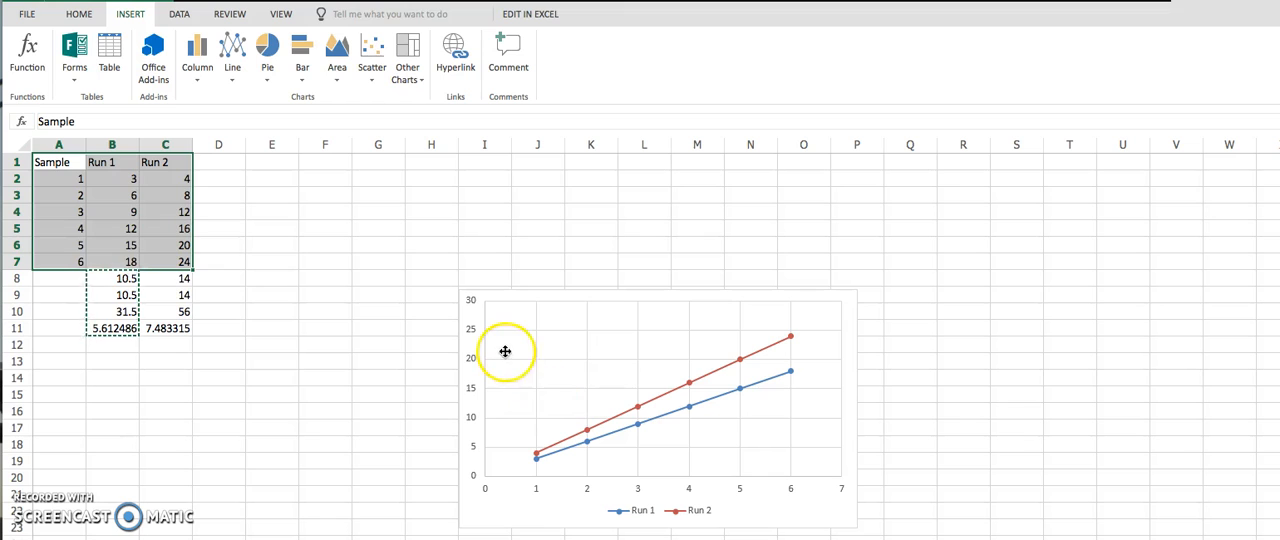
# Select the scatter chart of Run 1 and Run 2 for editing.
pyautogui.click(548, 322)
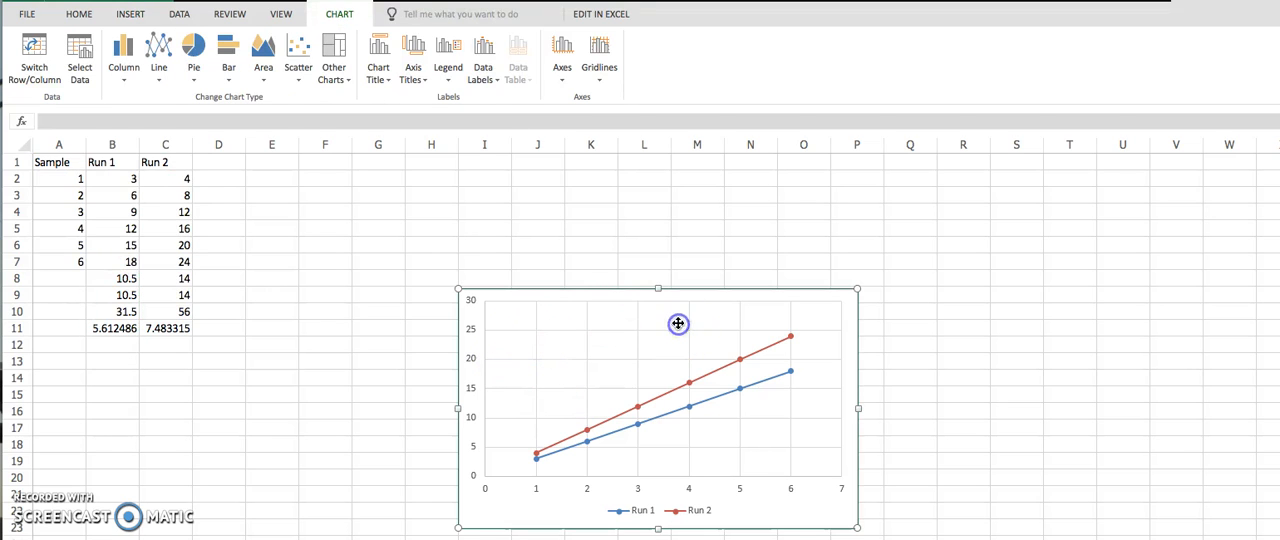